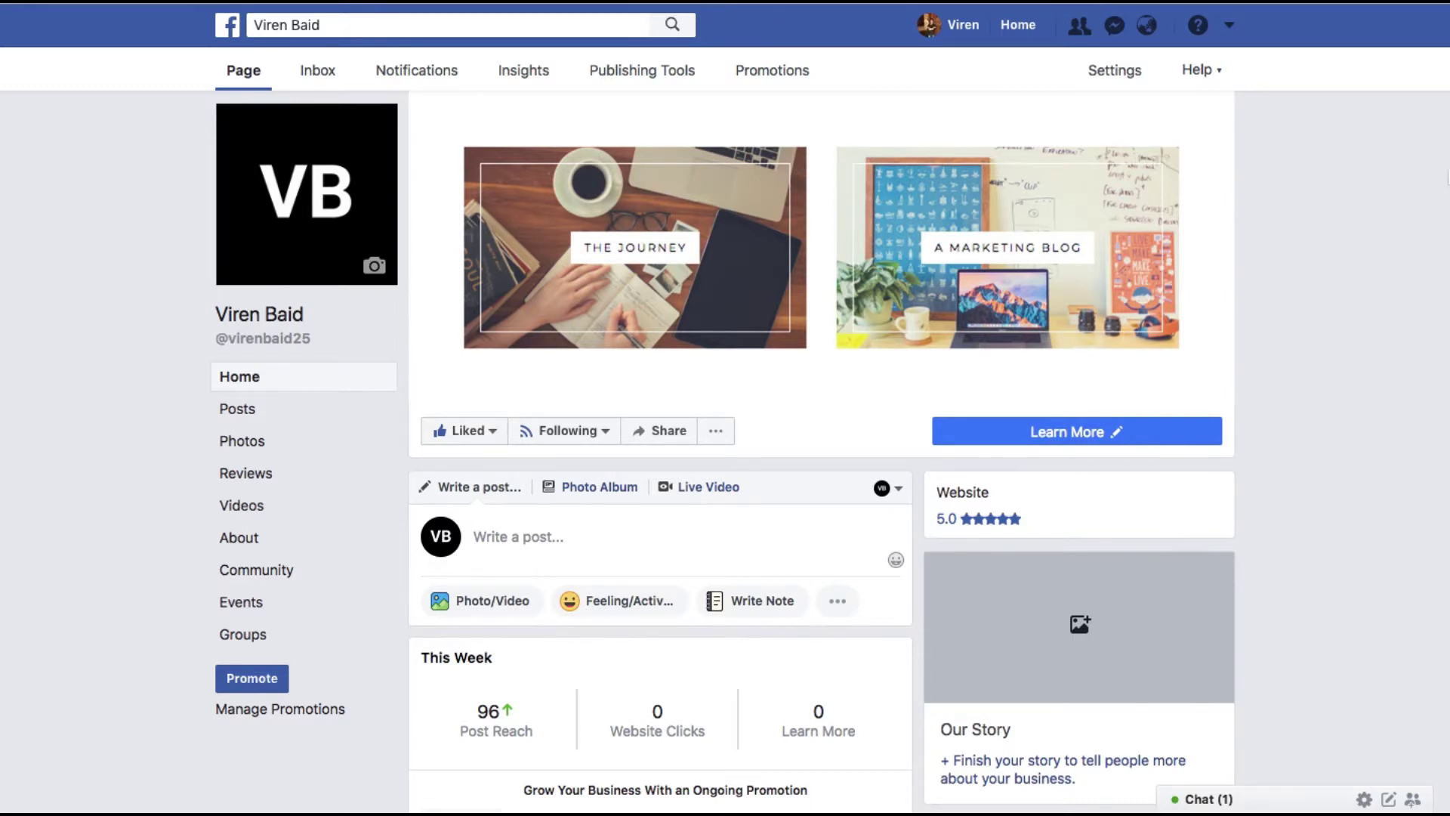
# - Open the Page's Insights and its Posts section with the days and times charts
pyautogui.click(539, 76)
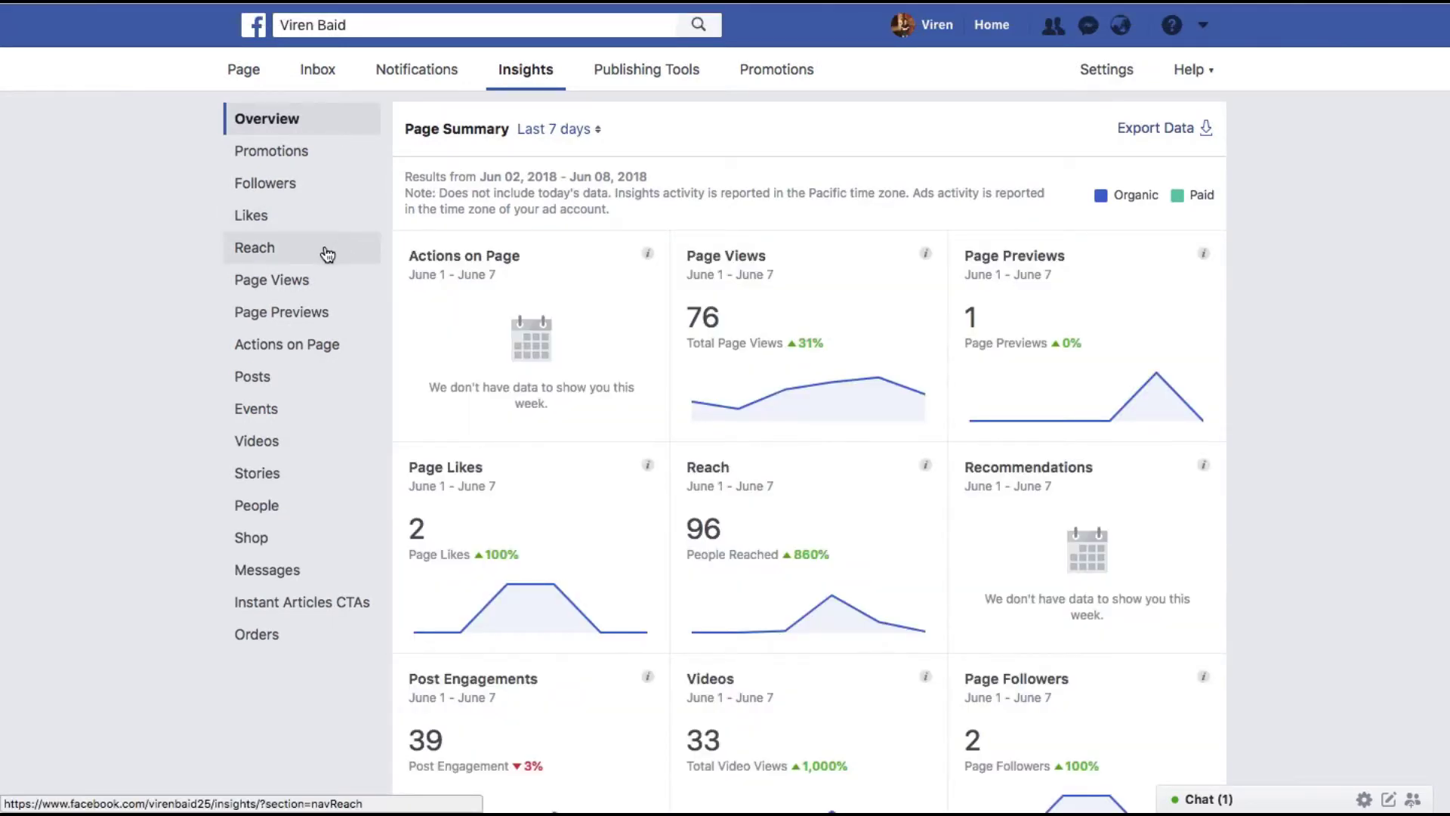
pyautogui.click(268, 382)
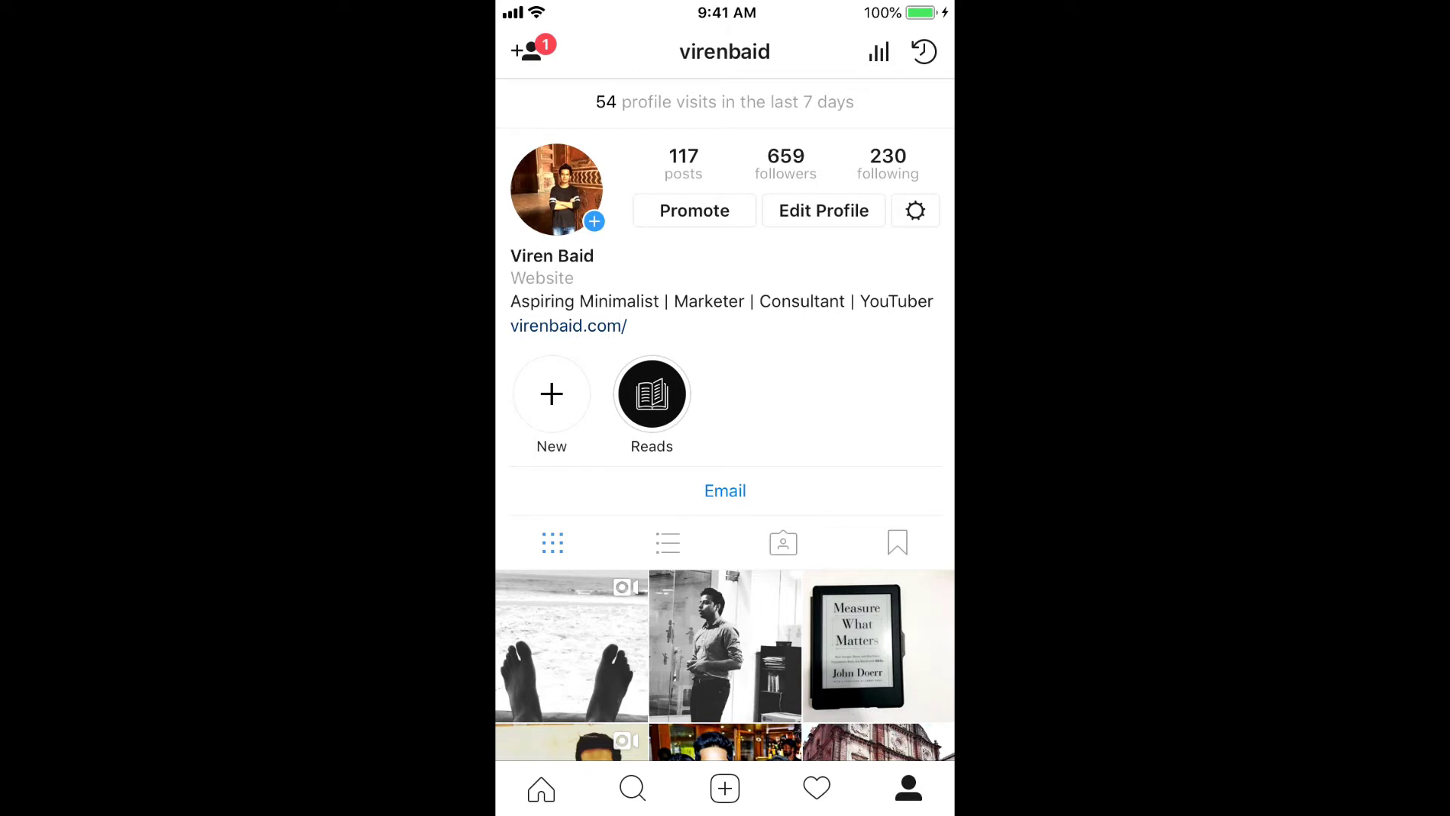
# - Open Instagram Insights' Audience tab and show followers' top locations and hourly activity for Sundays
pyautogui.click(879, 52)
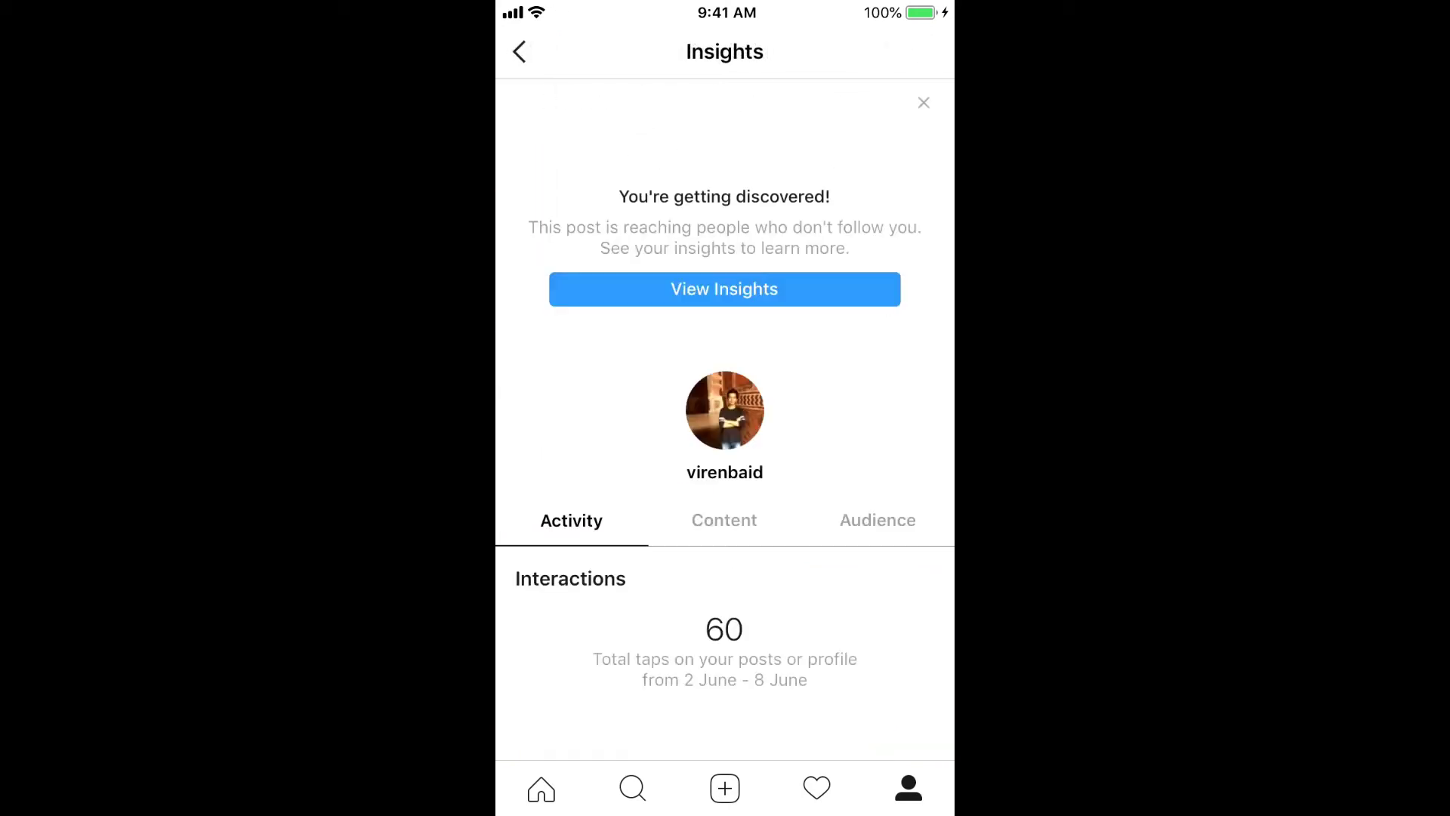
pyautogui.scroll(-3, 724, 147)
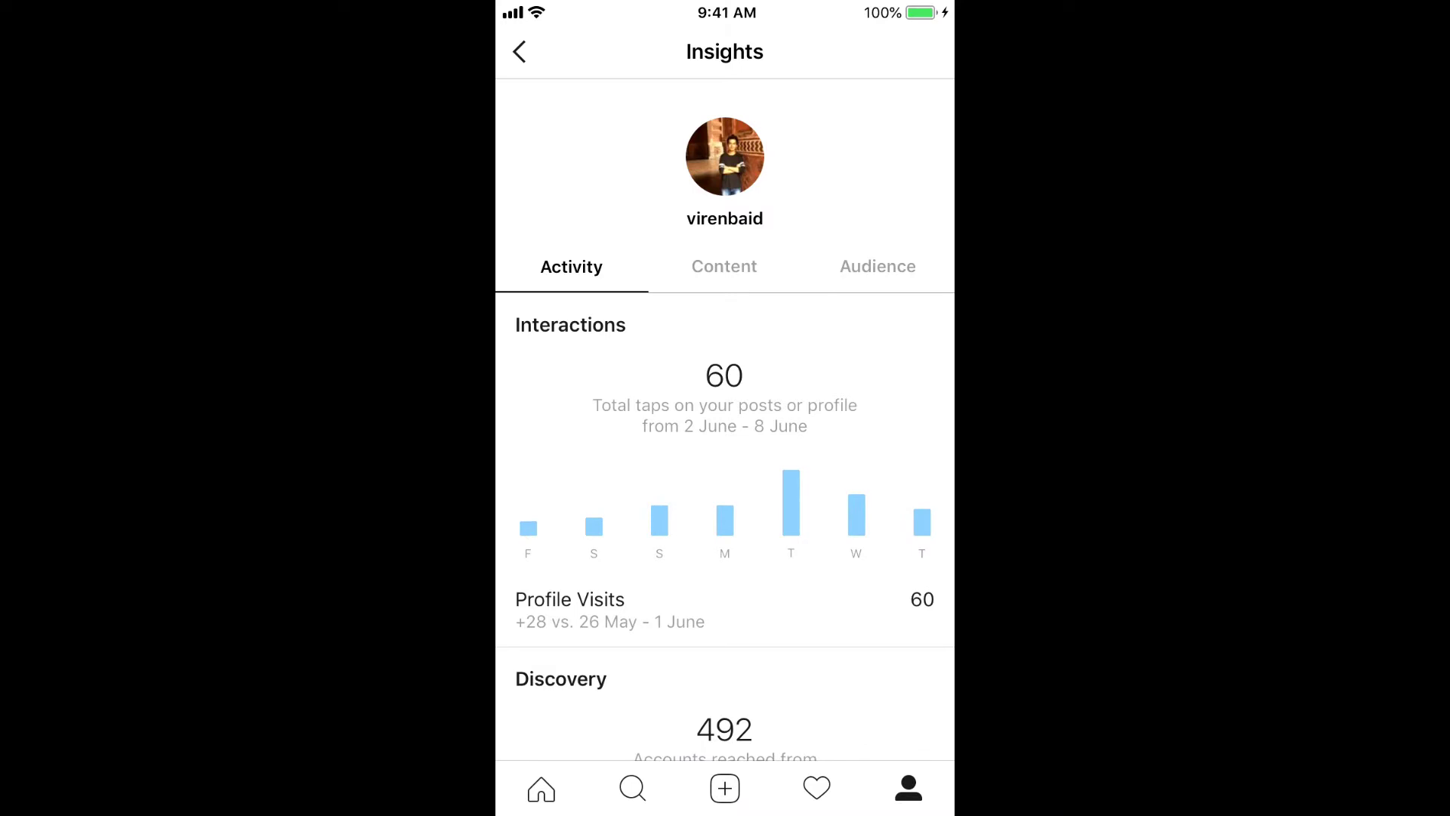
pyautogui.scroll(-5, 725, 453)
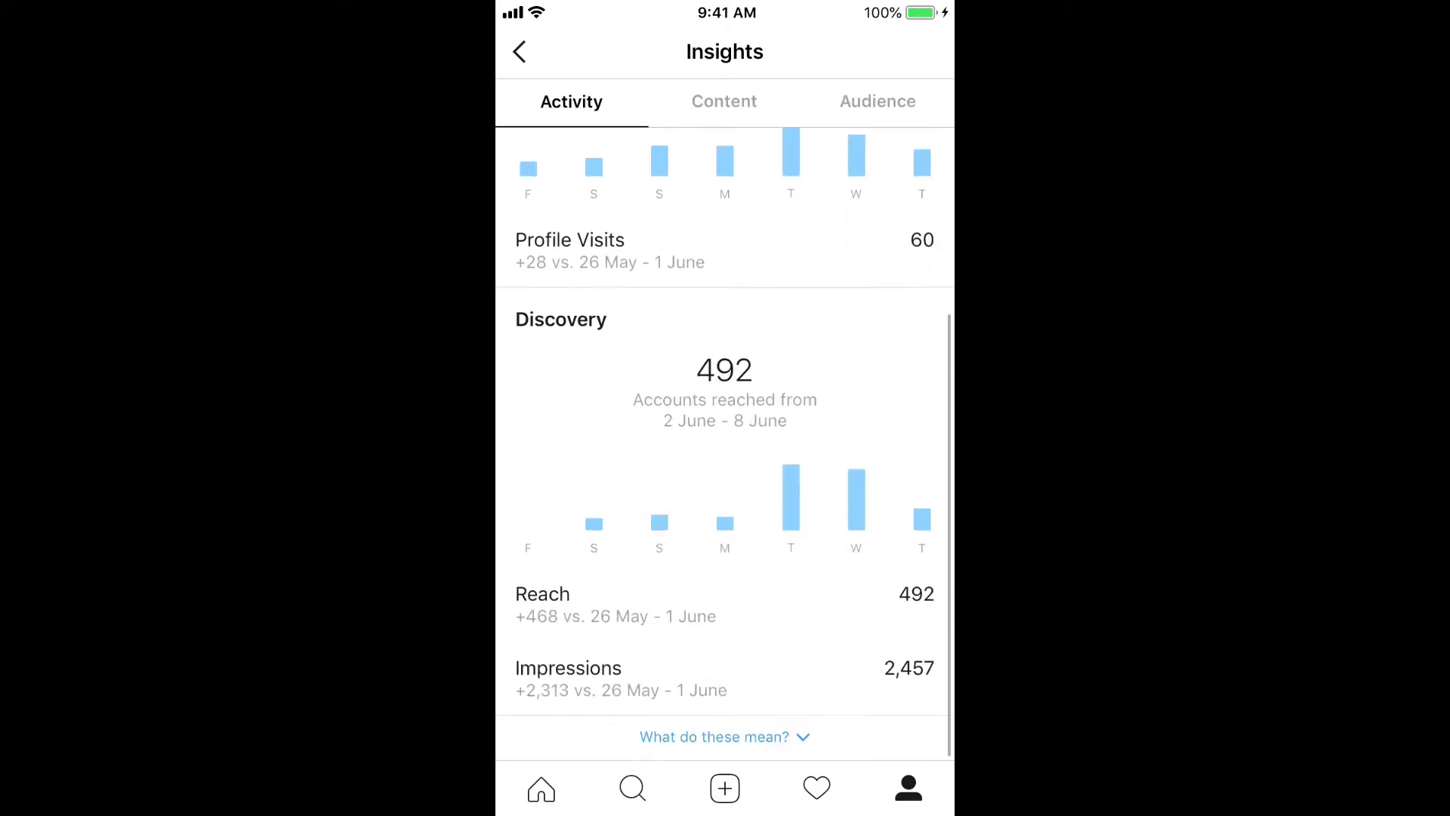
pyautogui.scroll(5, 726, 453)
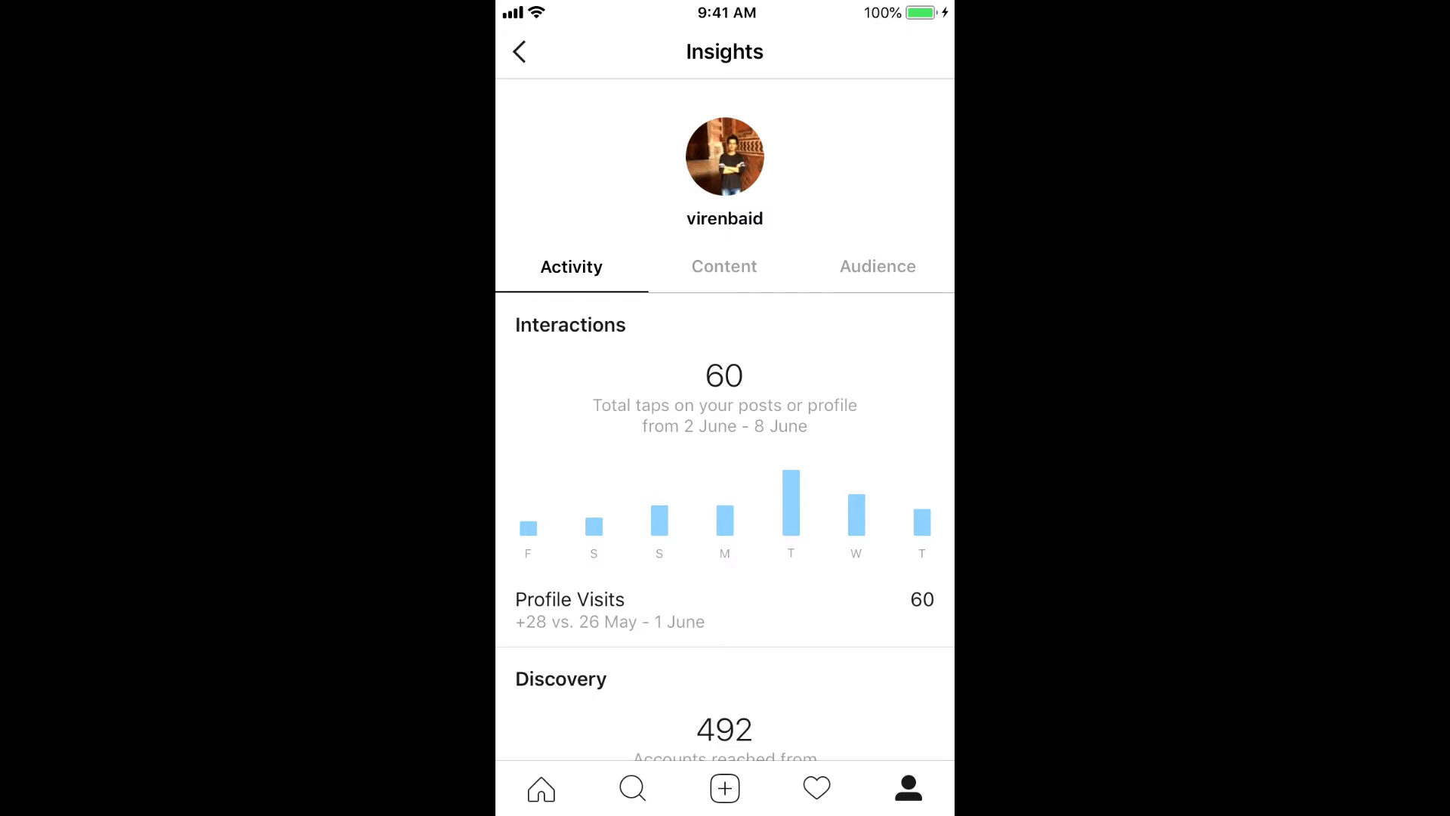
pyautogui.click(878, 266)
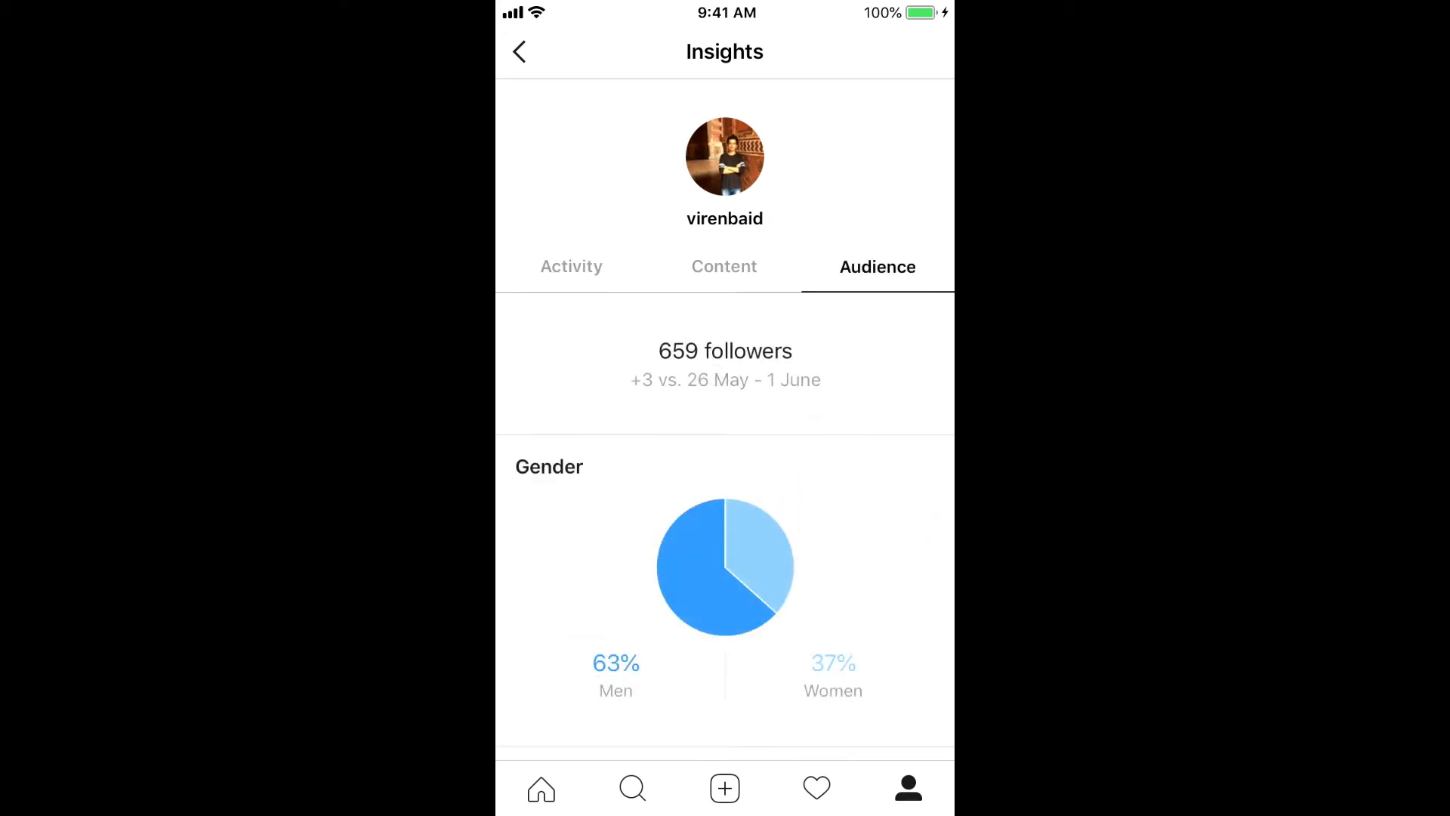
pyautogui.scroll(-10, 725, 454)
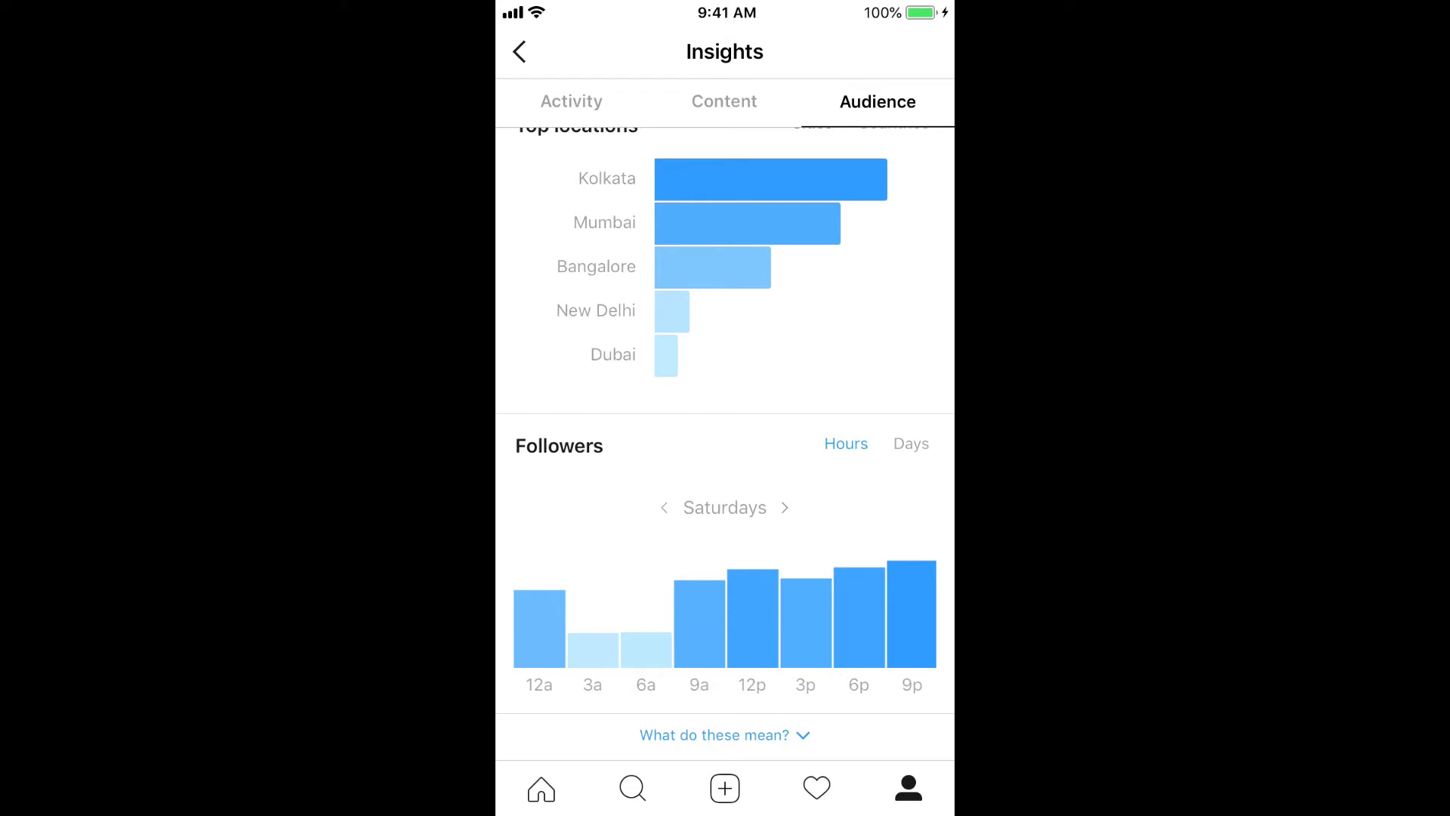
pyautogui.click(785, 508)
pyautogui.click(778, 507)
pyautogui.click(779, 508)
pyautogui.click(782, 508)
pyautogui.click(786, 508)
pyautogui.click(778, 508)
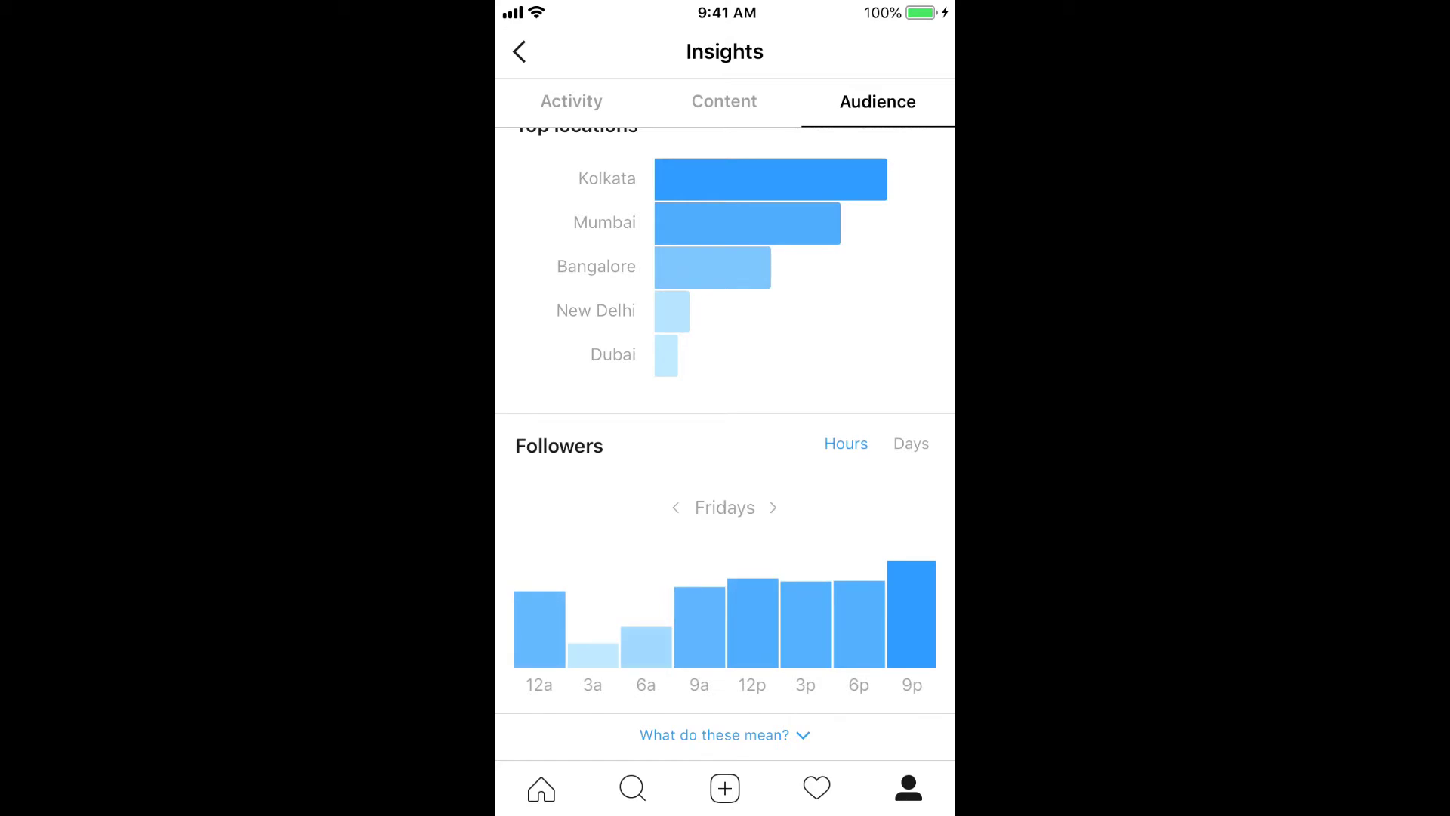
pyautogui.click(911, 443)
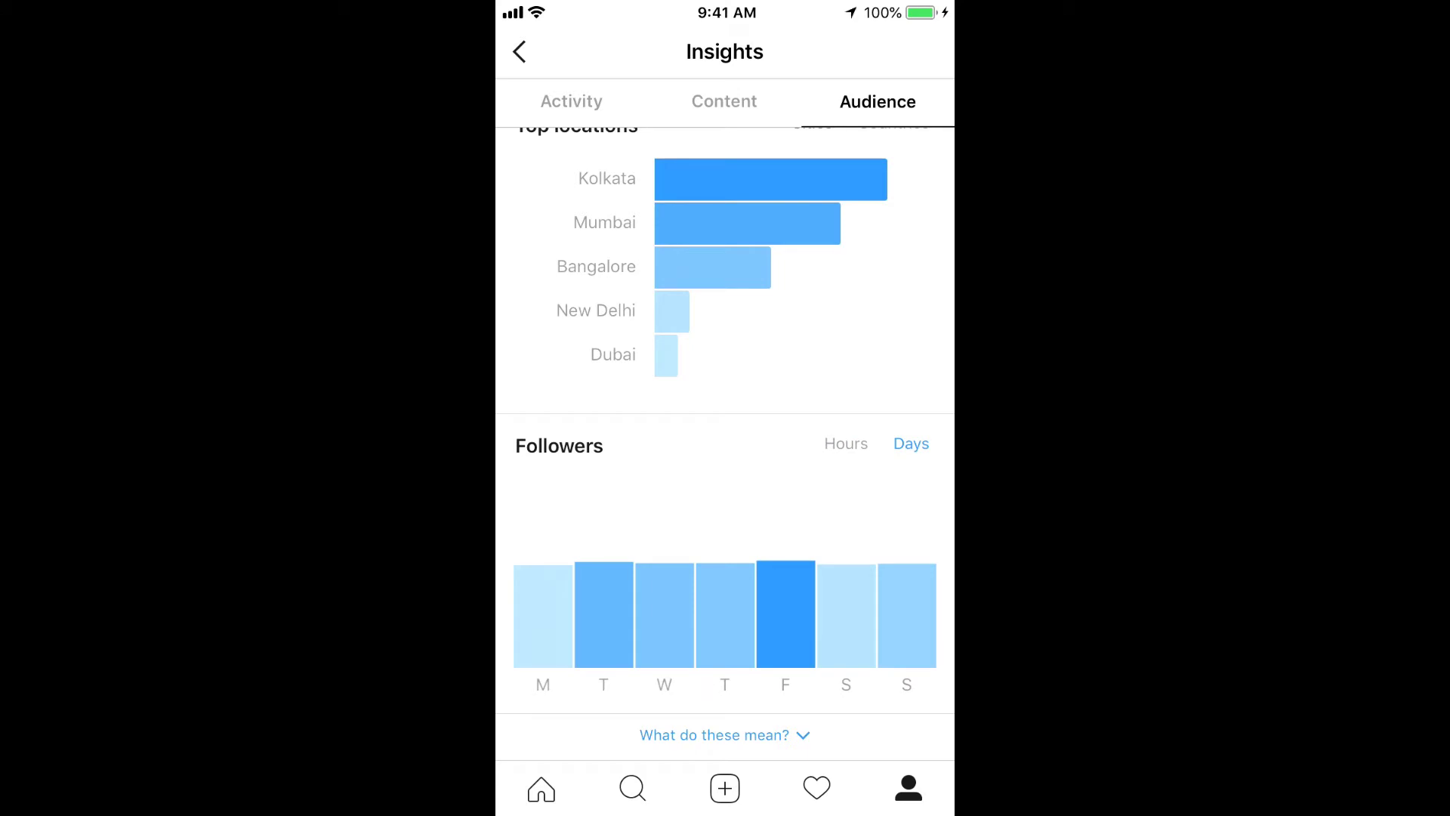
pyautogui.click(846, 443)
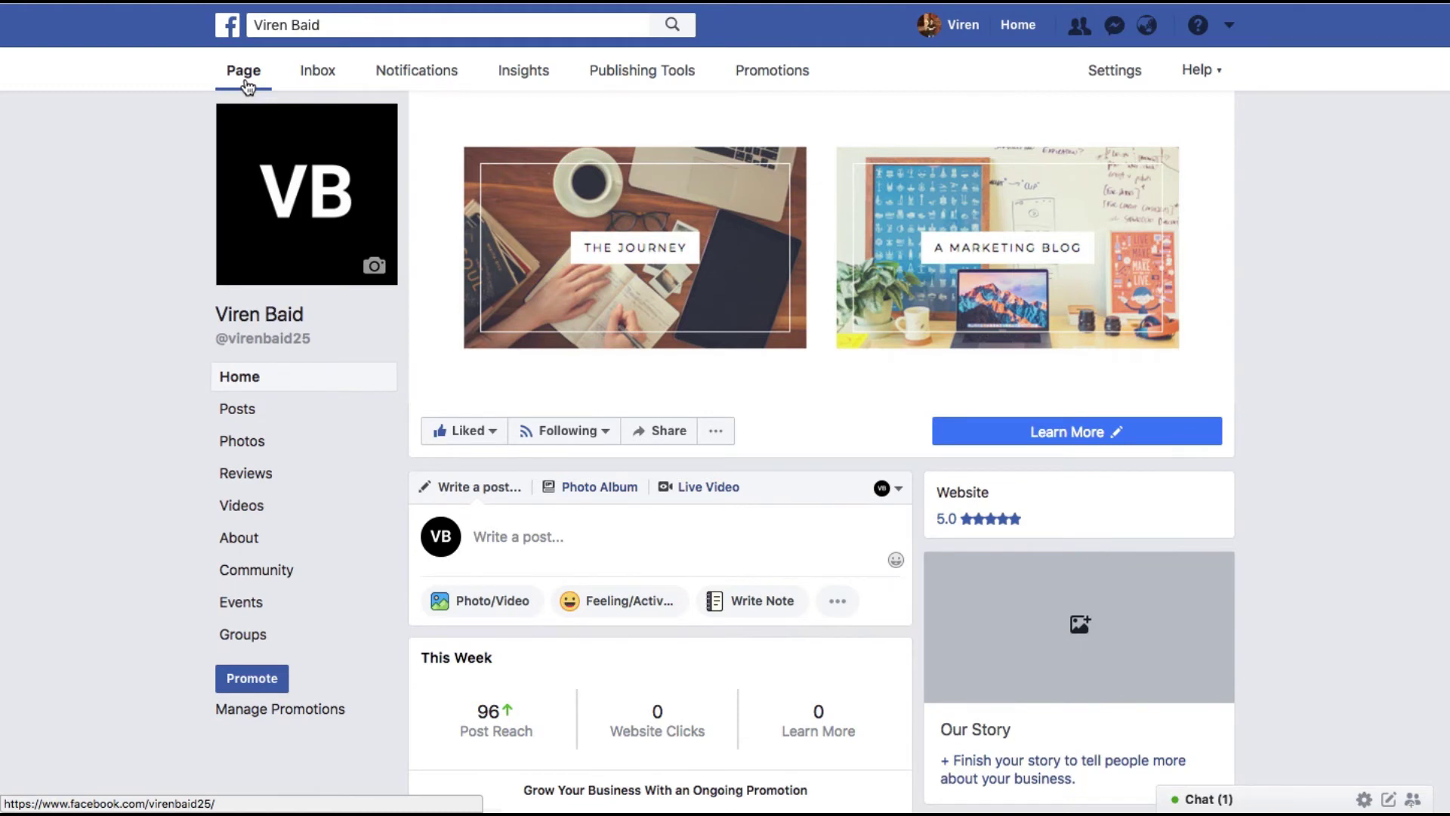
# - Create a new Traffic campaign from Manage Ads and continue to the ad set's budget settings
pyautogui.click(1229, 24)
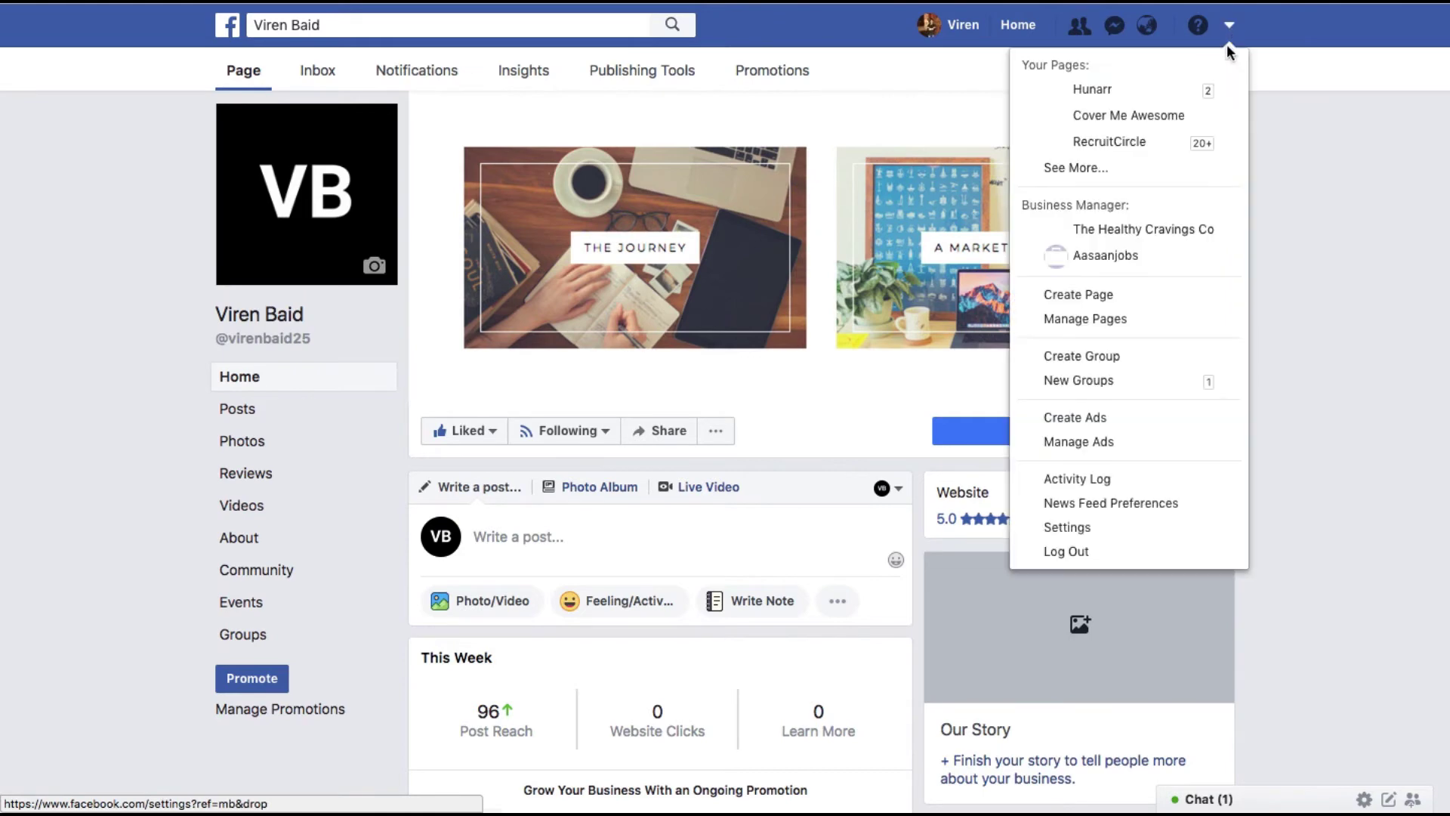
pyautogui.scroll(-5, 1067, 449)
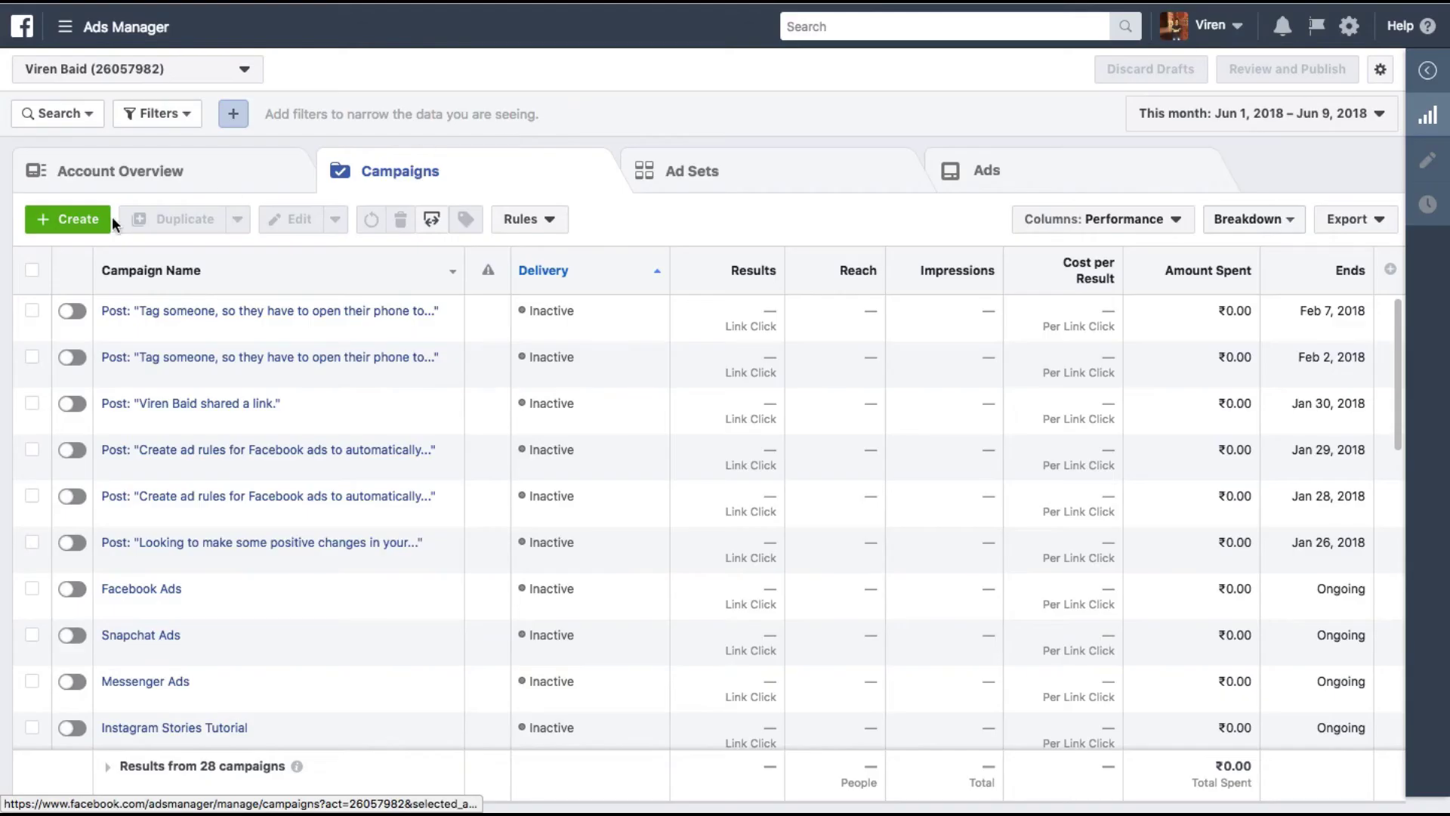
pyautogui.click(81, 221)
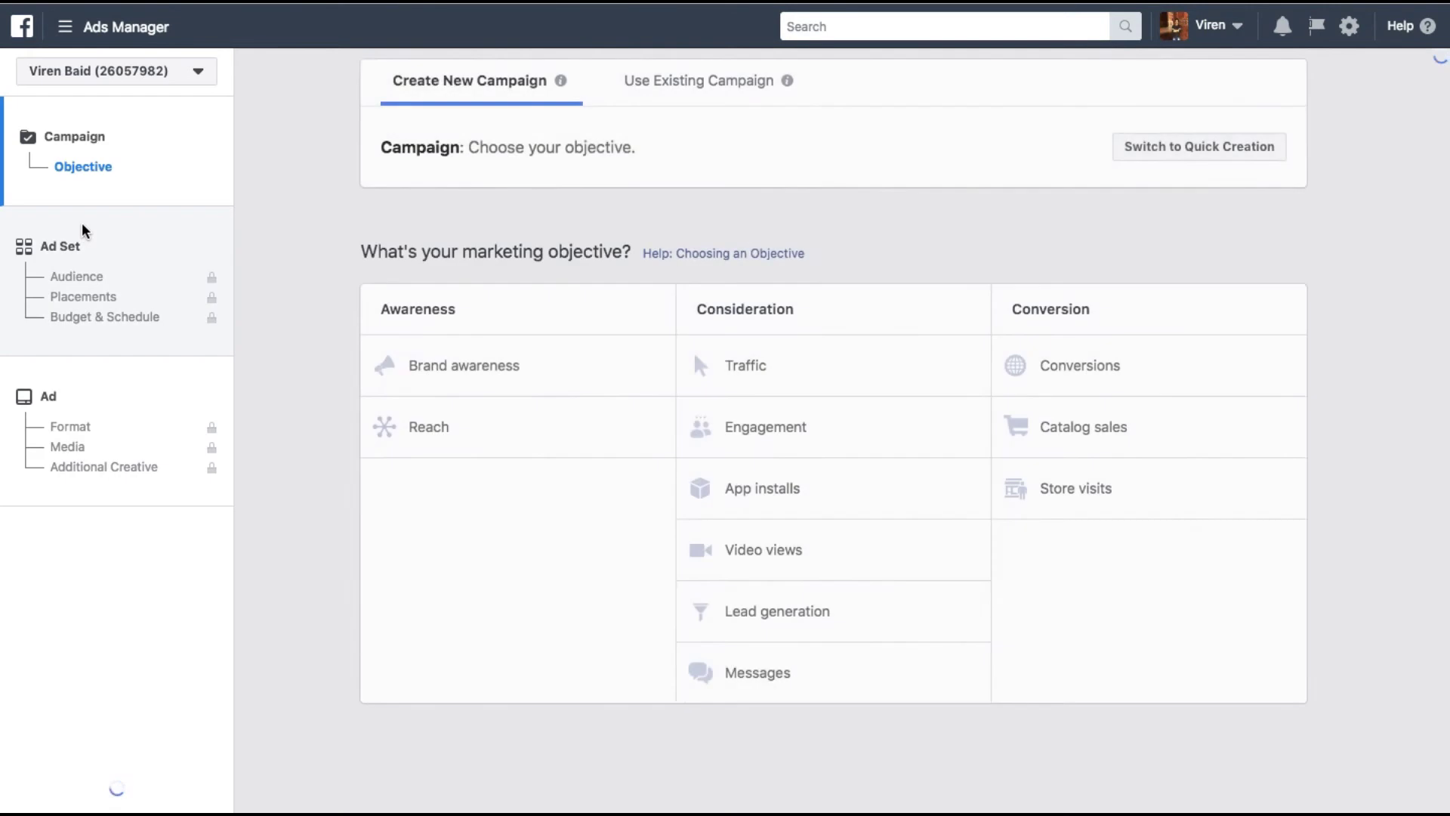
pyautogui.click(702, 353)
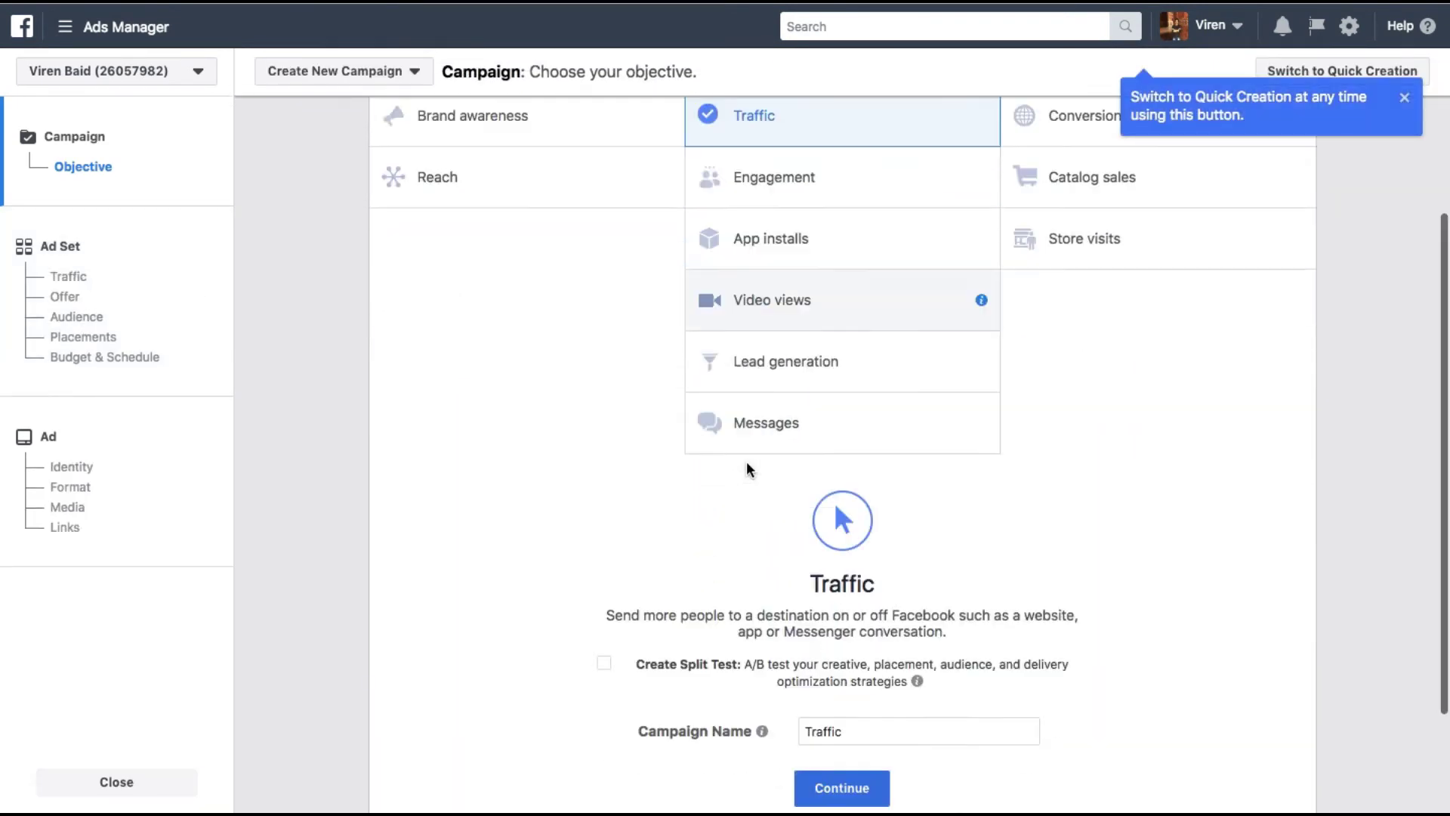
pyautogui.click(842, 641)
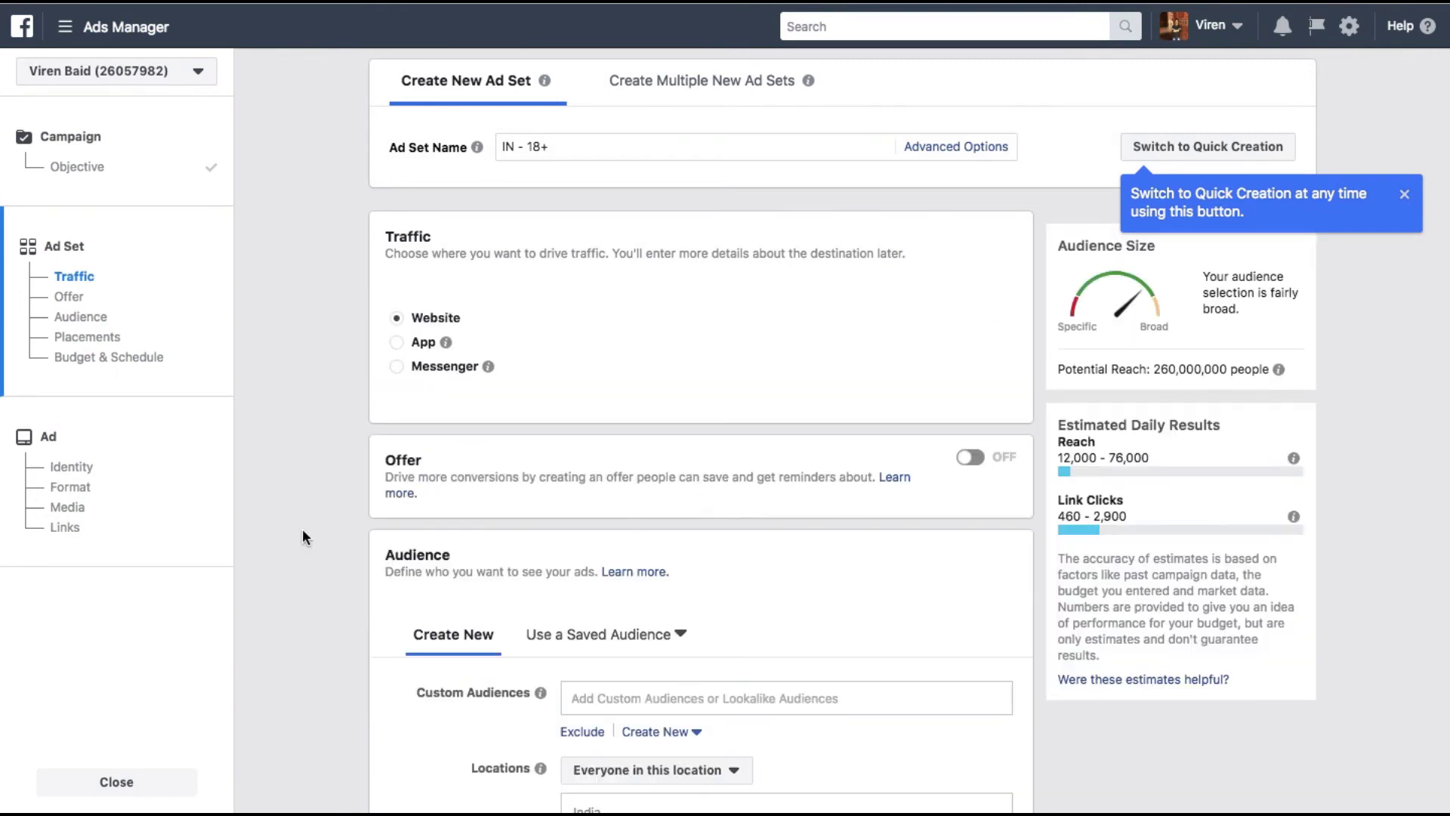
pyautogui.click(108, 360)
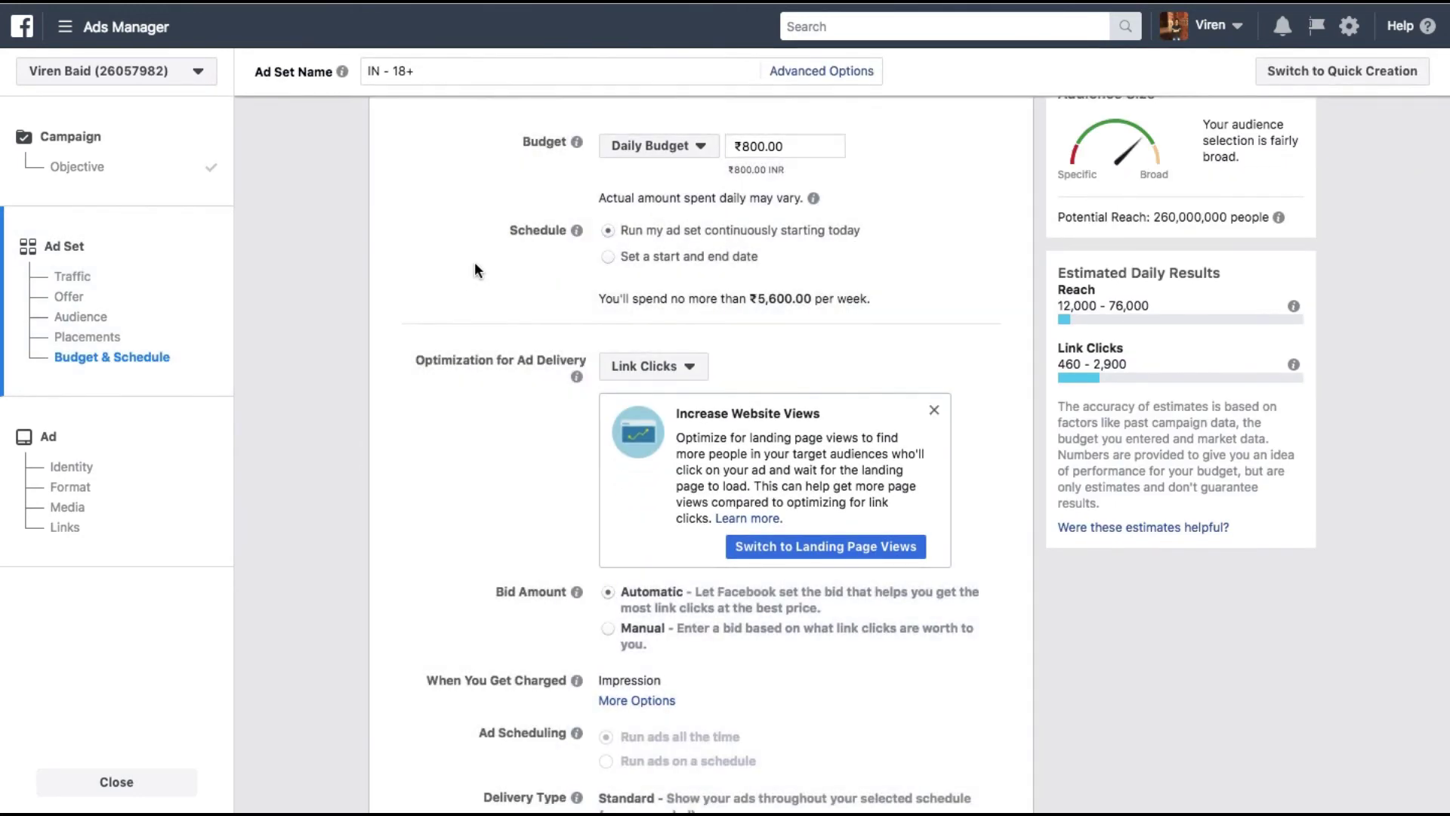
# - Switch the ad set to a ₹14,000.00 lifetime budget for Jun 9–Jul 9, 2018, running on a schedule
pyautogui.click(935, 409)
pyautogui.moveTo(577, 618)
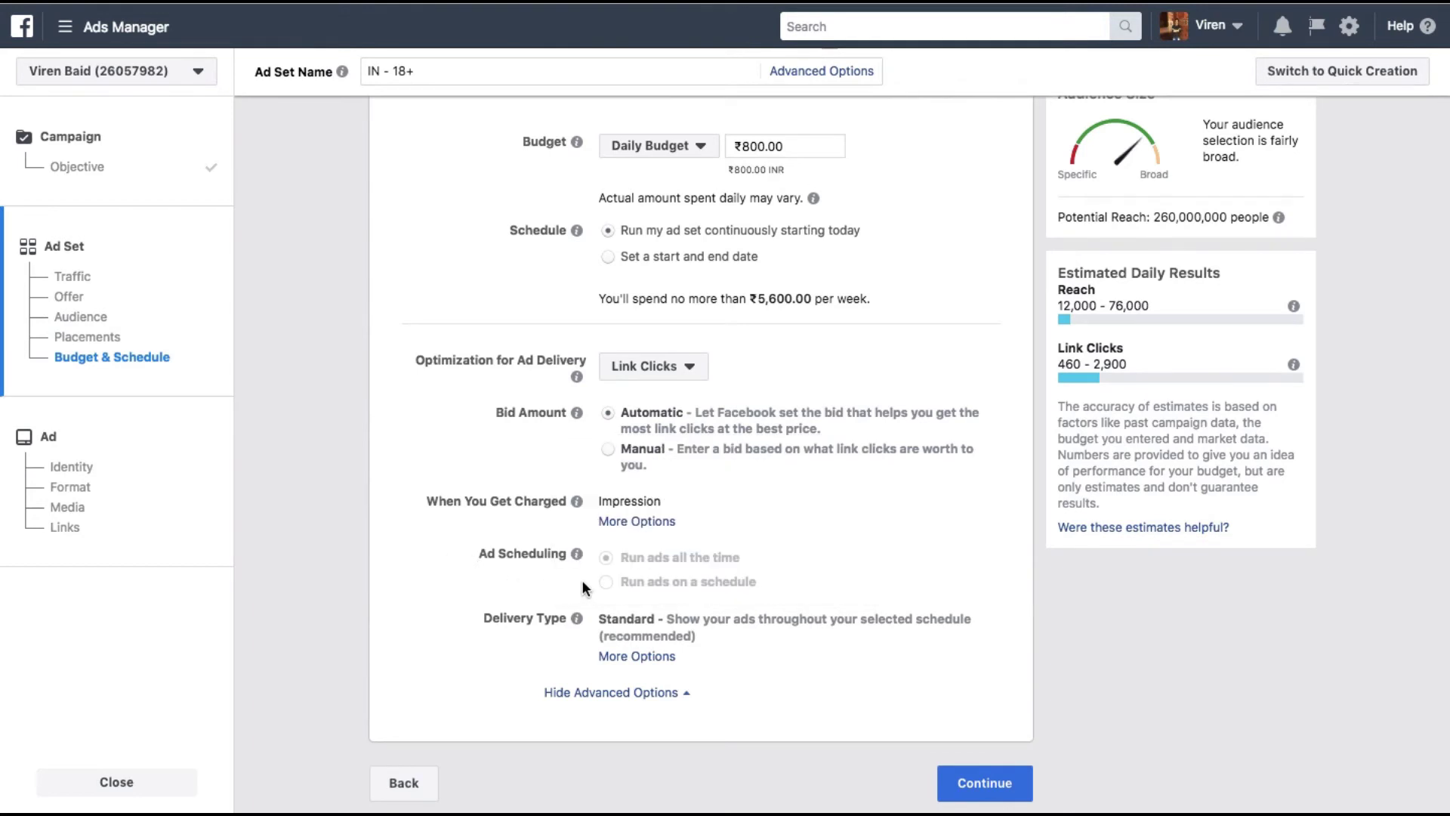
pyautogui.click(656, 146)
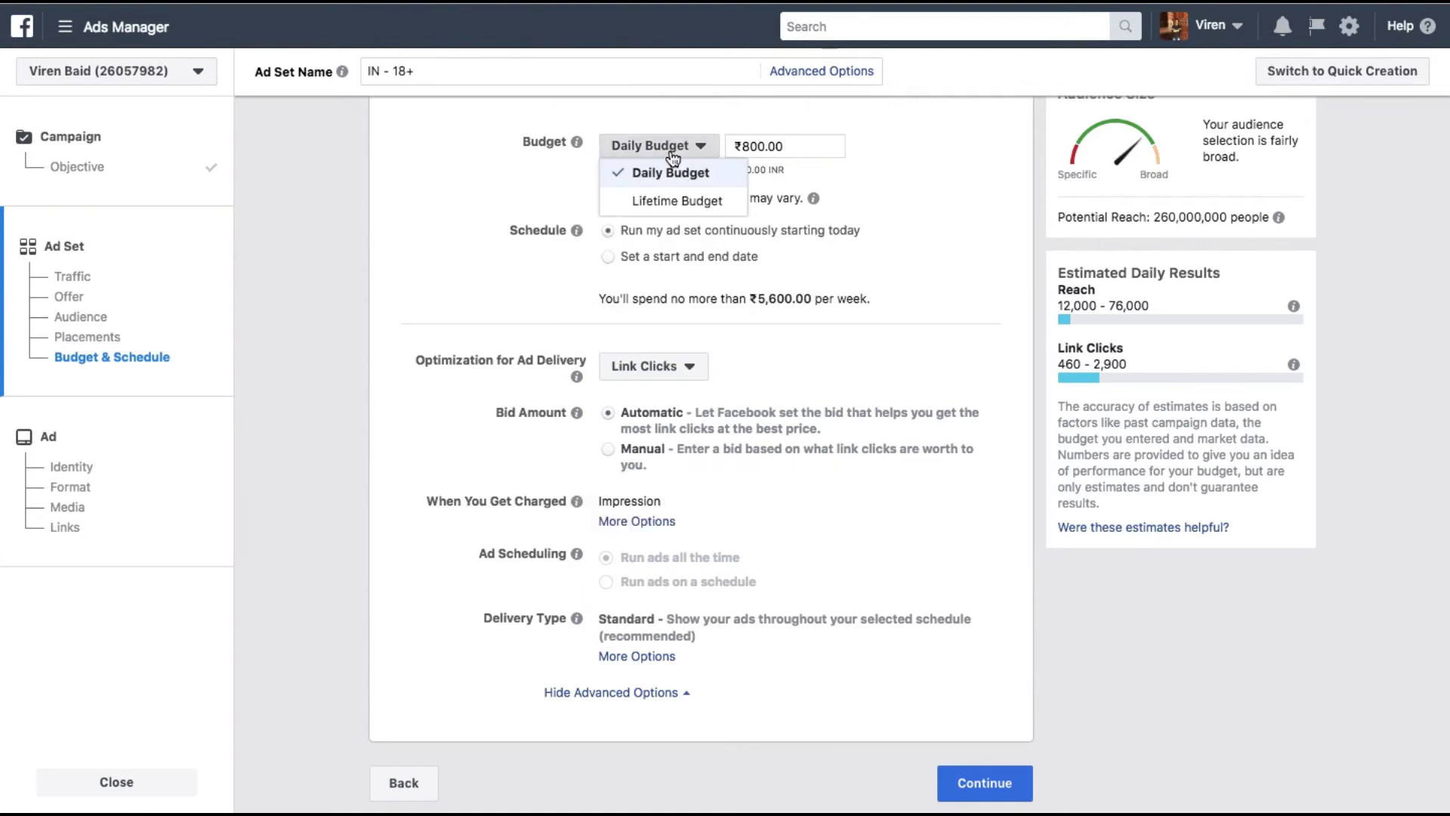
pyautogui.click(663, 200)
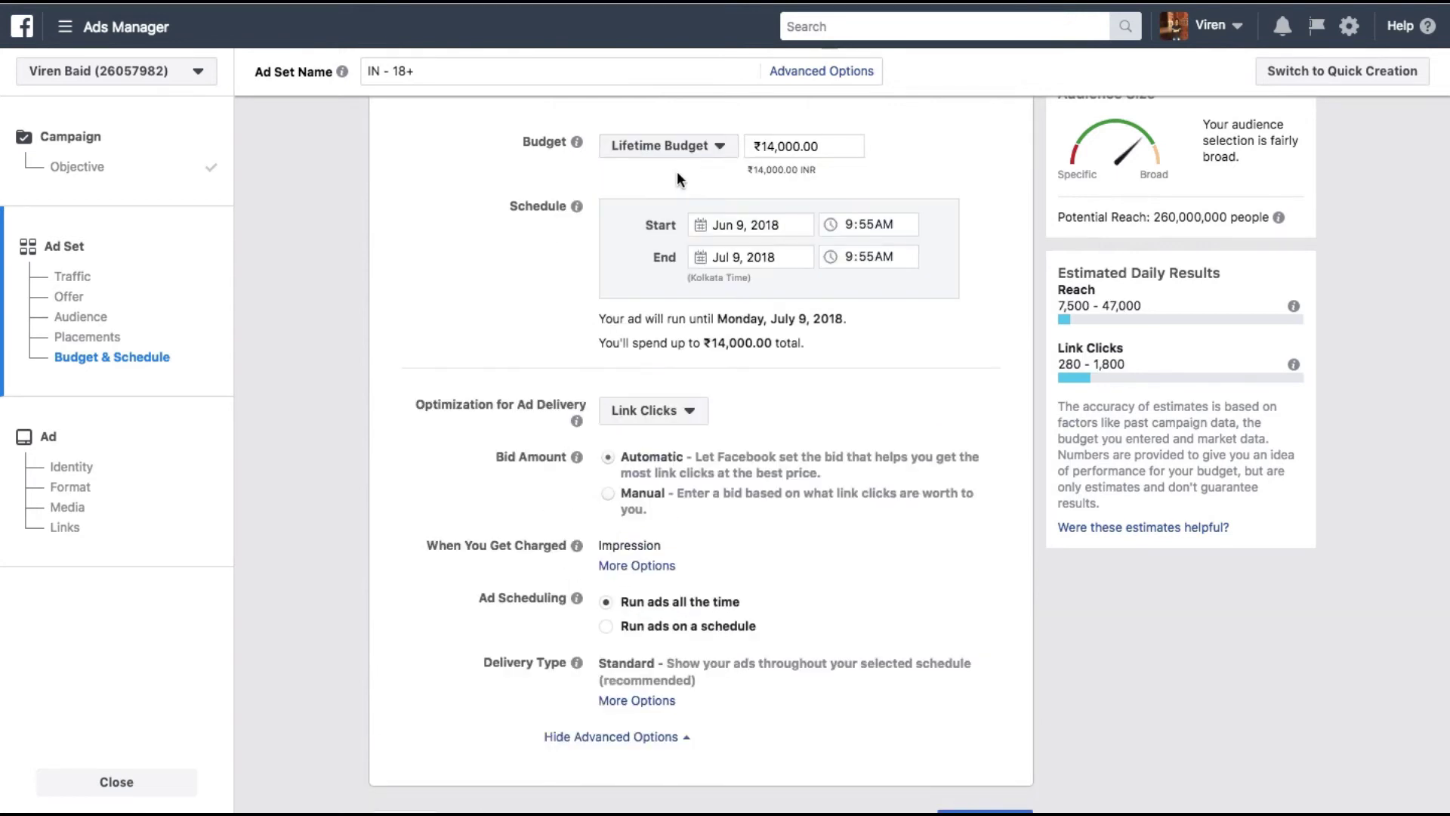
pyautogui.scroll(-1, 496, 368)
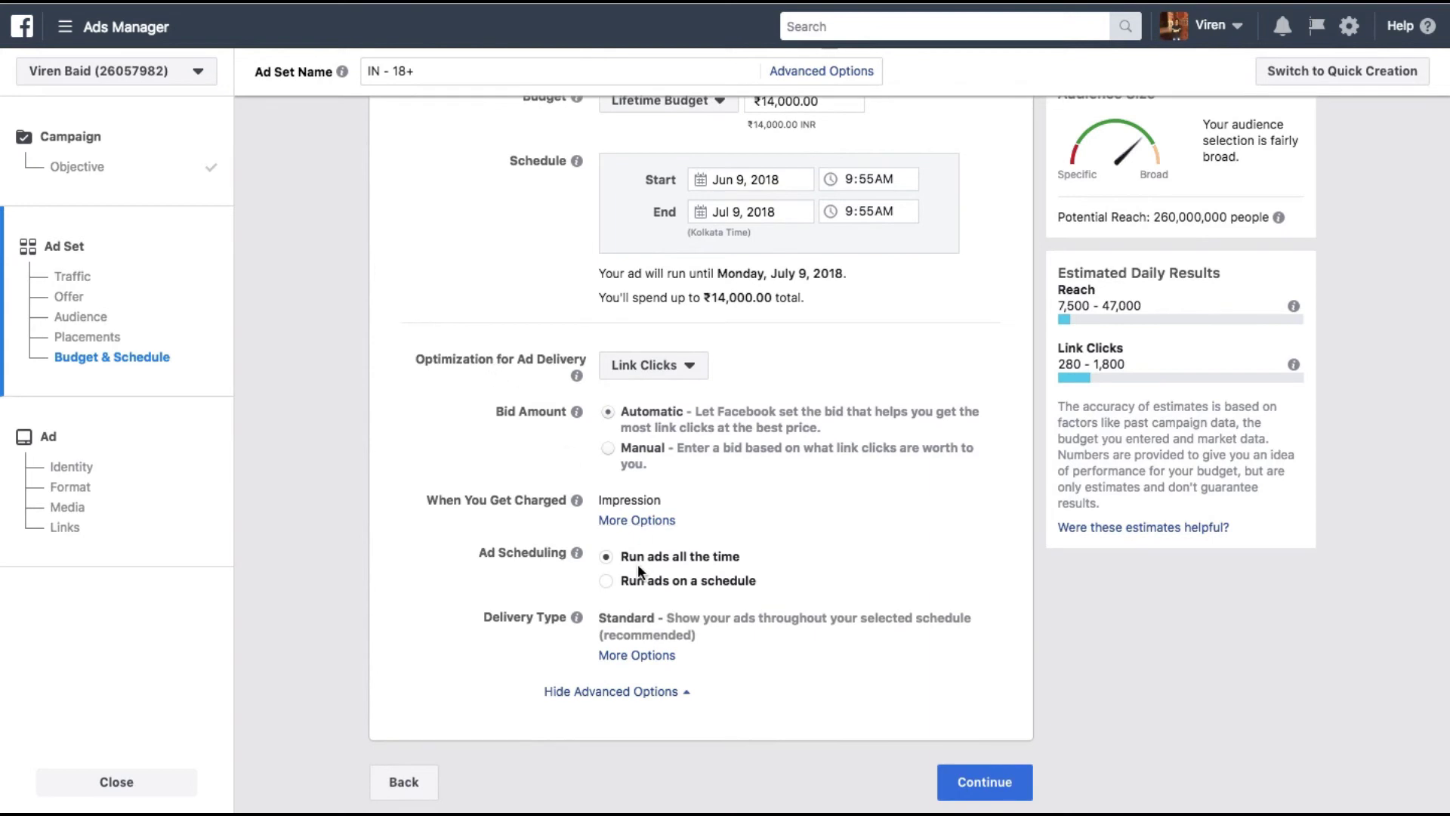
pyautogui.click(606, 581)
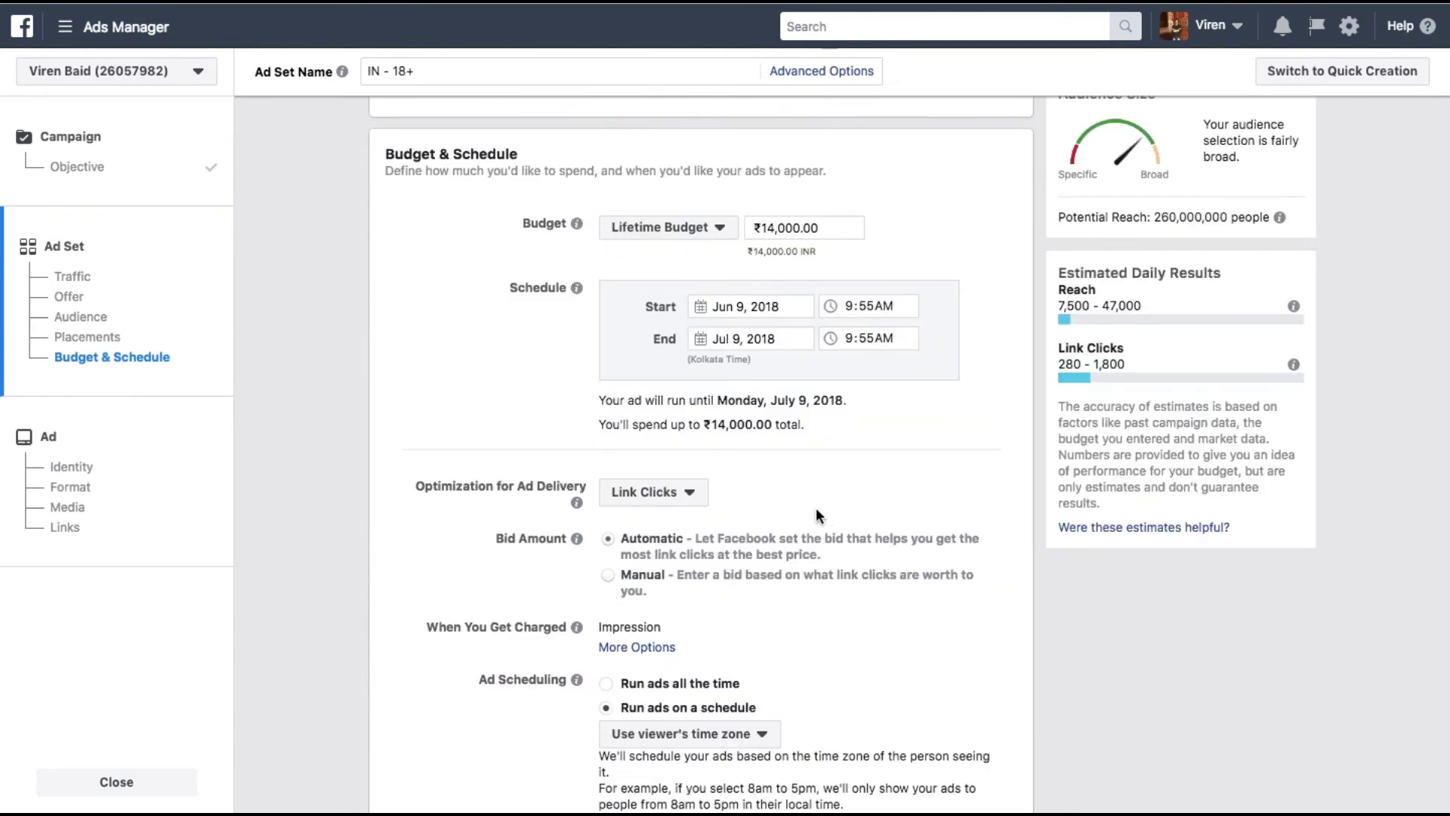
# - Keep the ad schedule set to the viewer's time zone
pyautogui.scroll(-3, 797, 476)
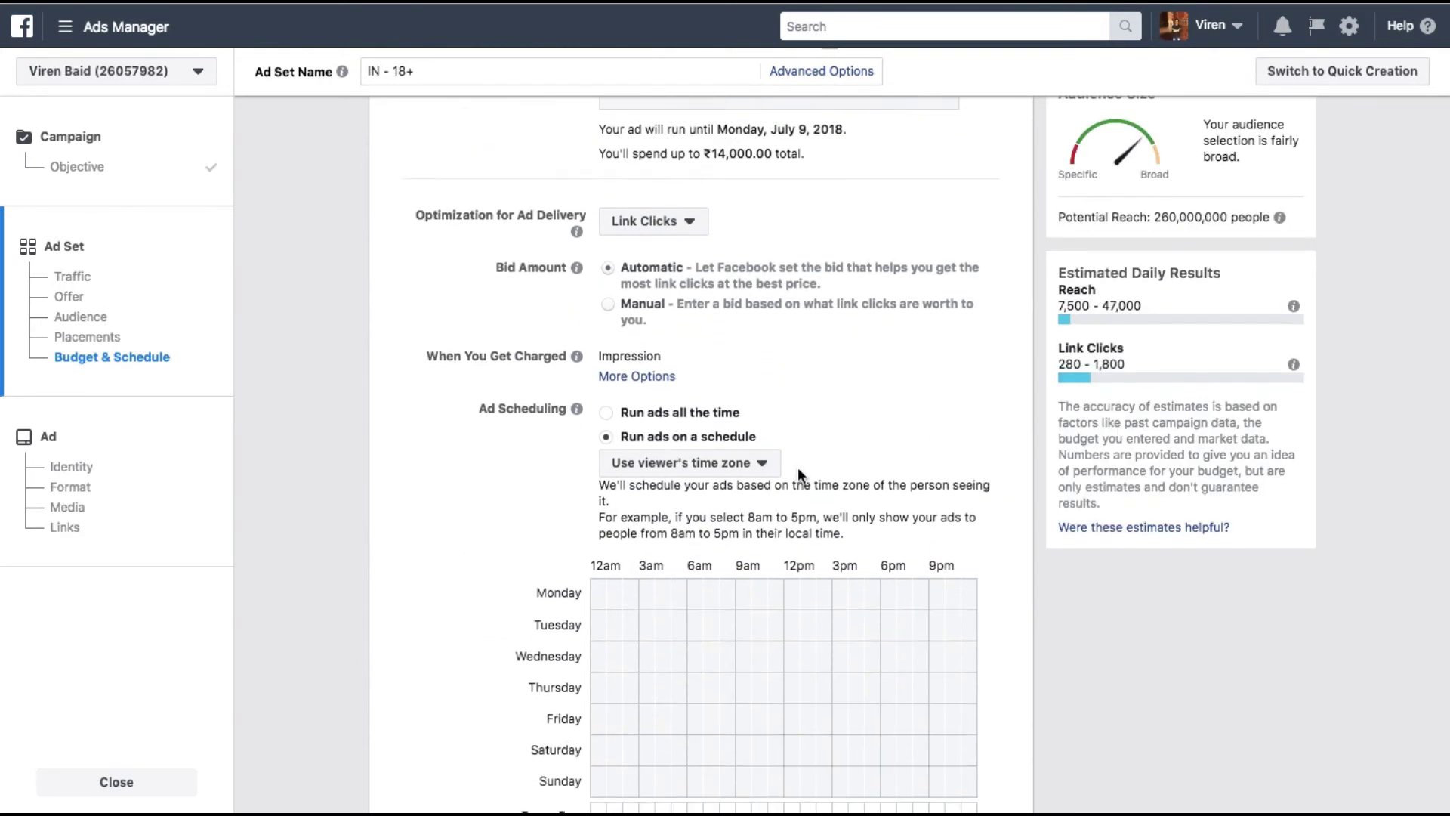
pyautogui.scroll(-3, 679, 362)
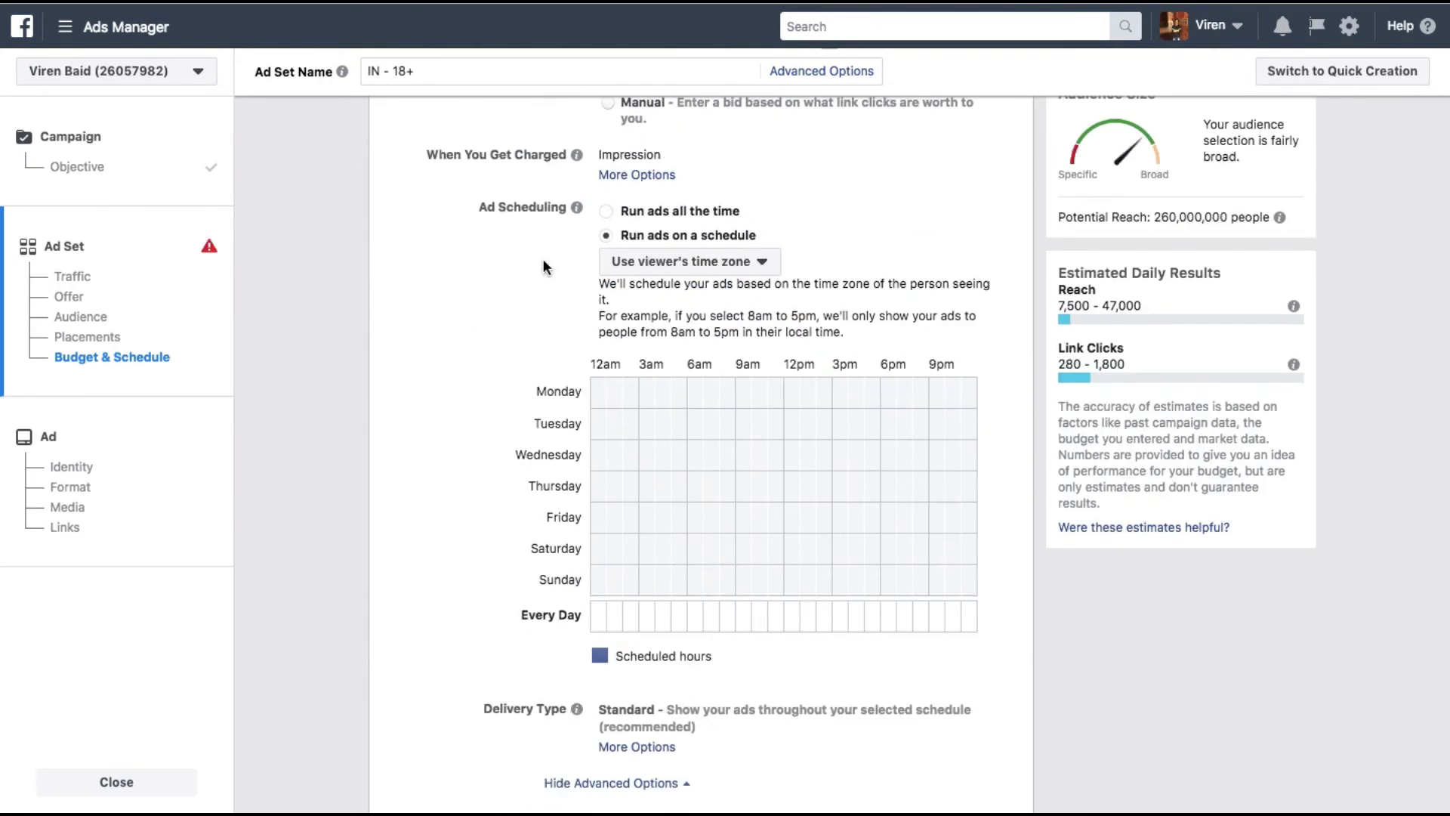
pyautogui.click(696, 261)
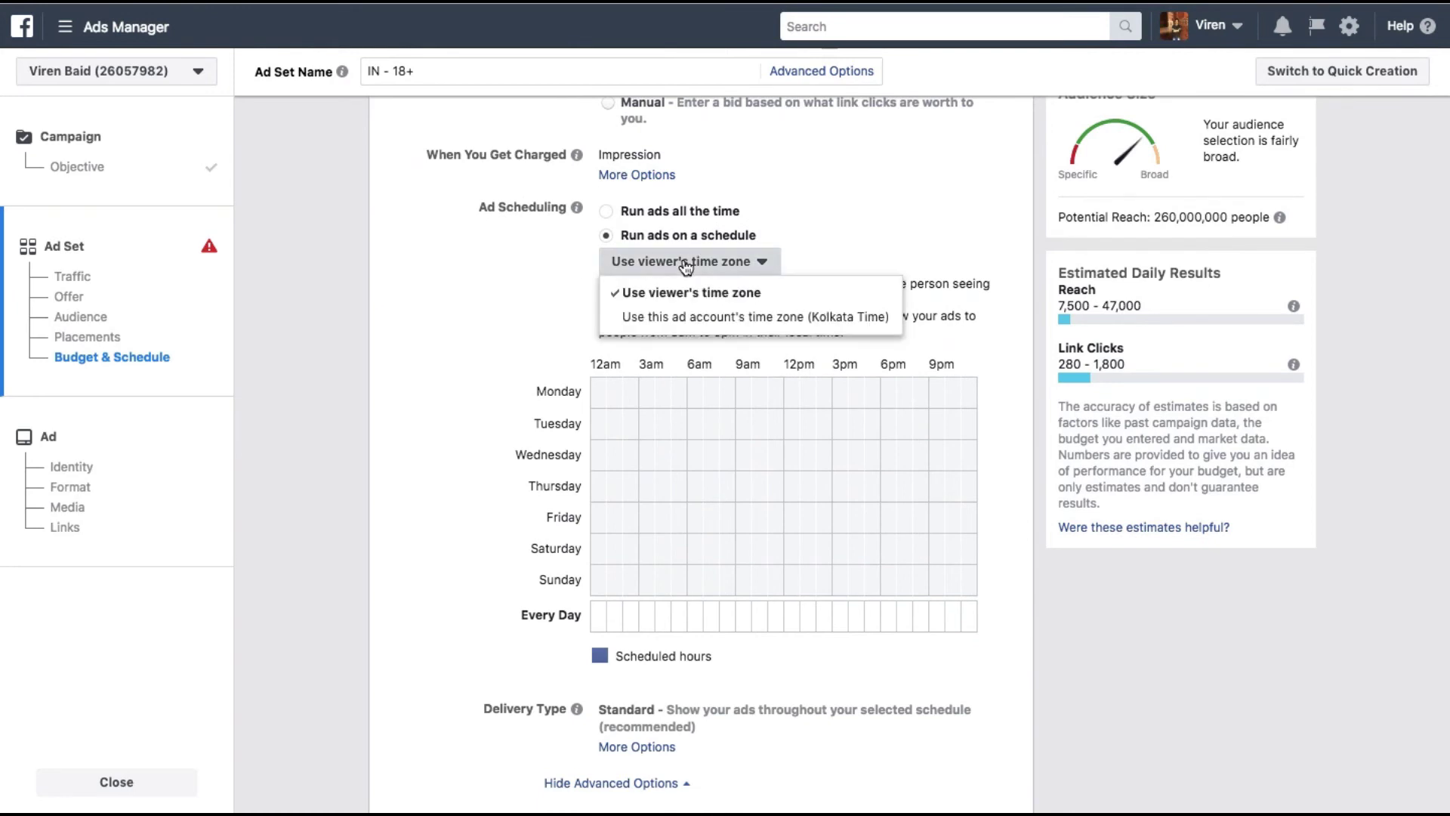
pyautogui.click(572, 305)
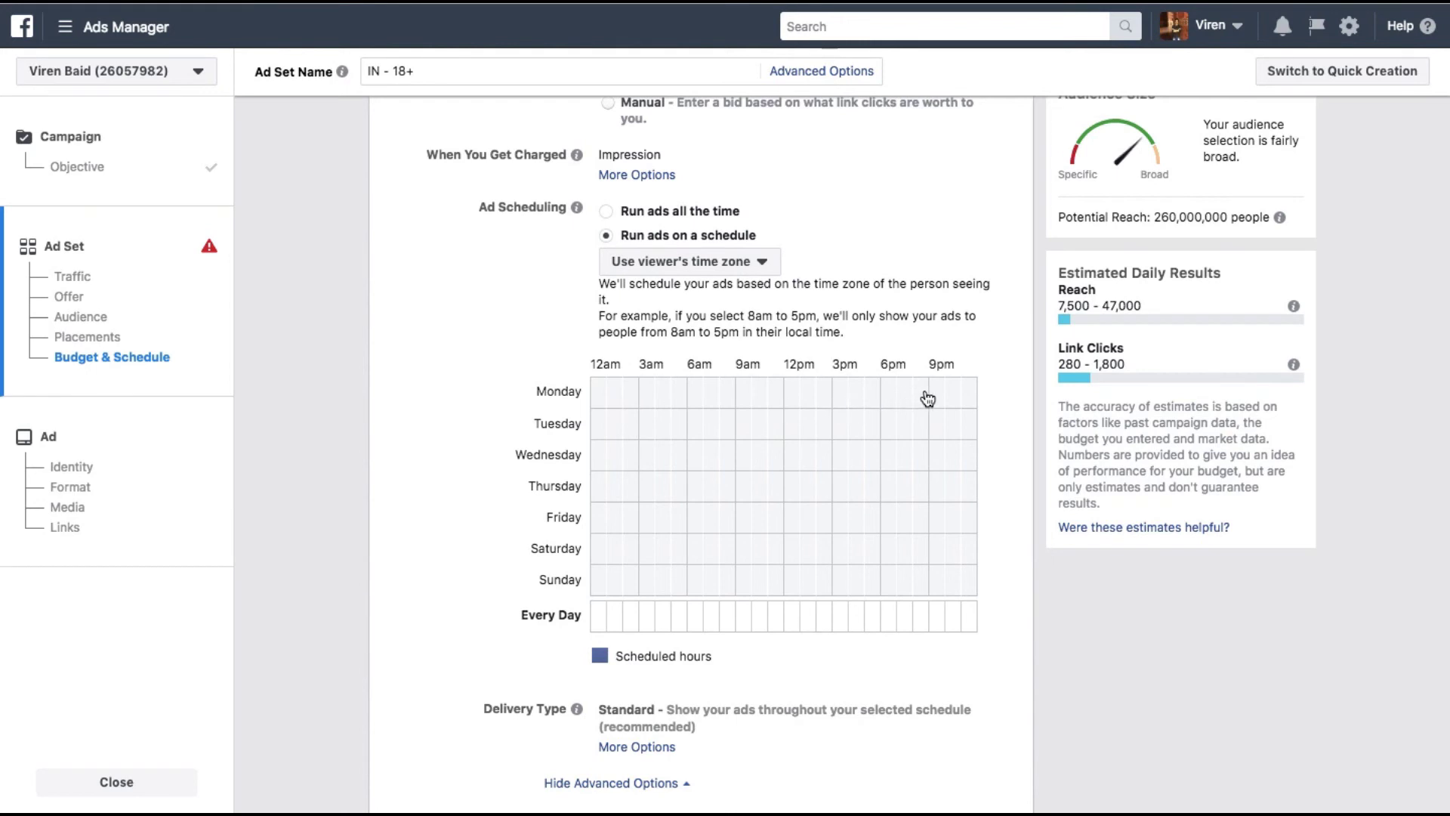
# - Mark 9pm–12am and 9am–12pm daily, plus extra Tuesday and Thursday hours, on the schedule grid
pyautogui.moveTo(937, 397)
pyautogui.mouseDown()
pyautogui.moveTo(968, 512)
pyautogui.moveTo(959, 578)
pyautogui.mouseUp()
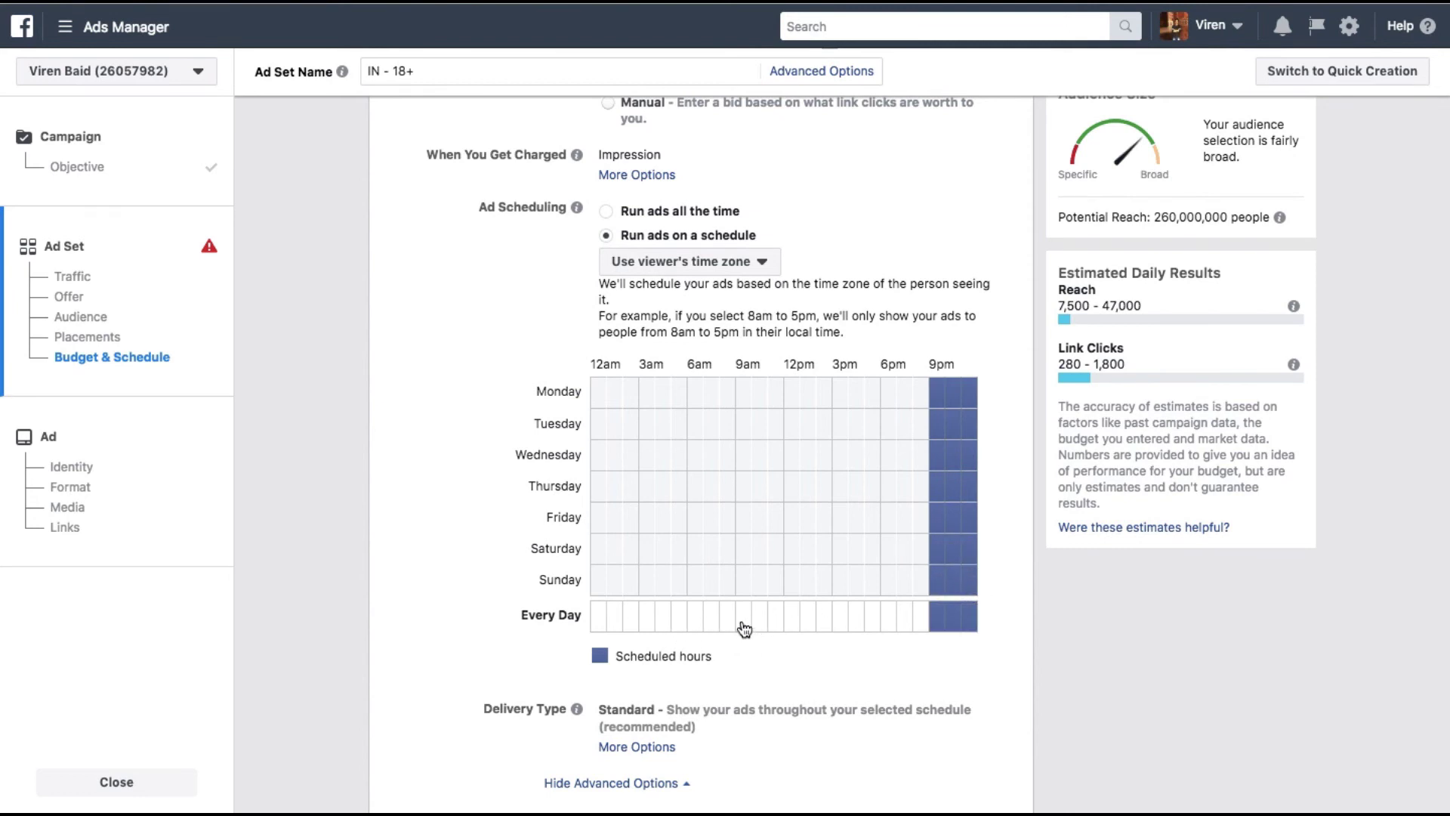
pyautogui.moveTo(744, 630); pyautogui.dragTo(770, 615)
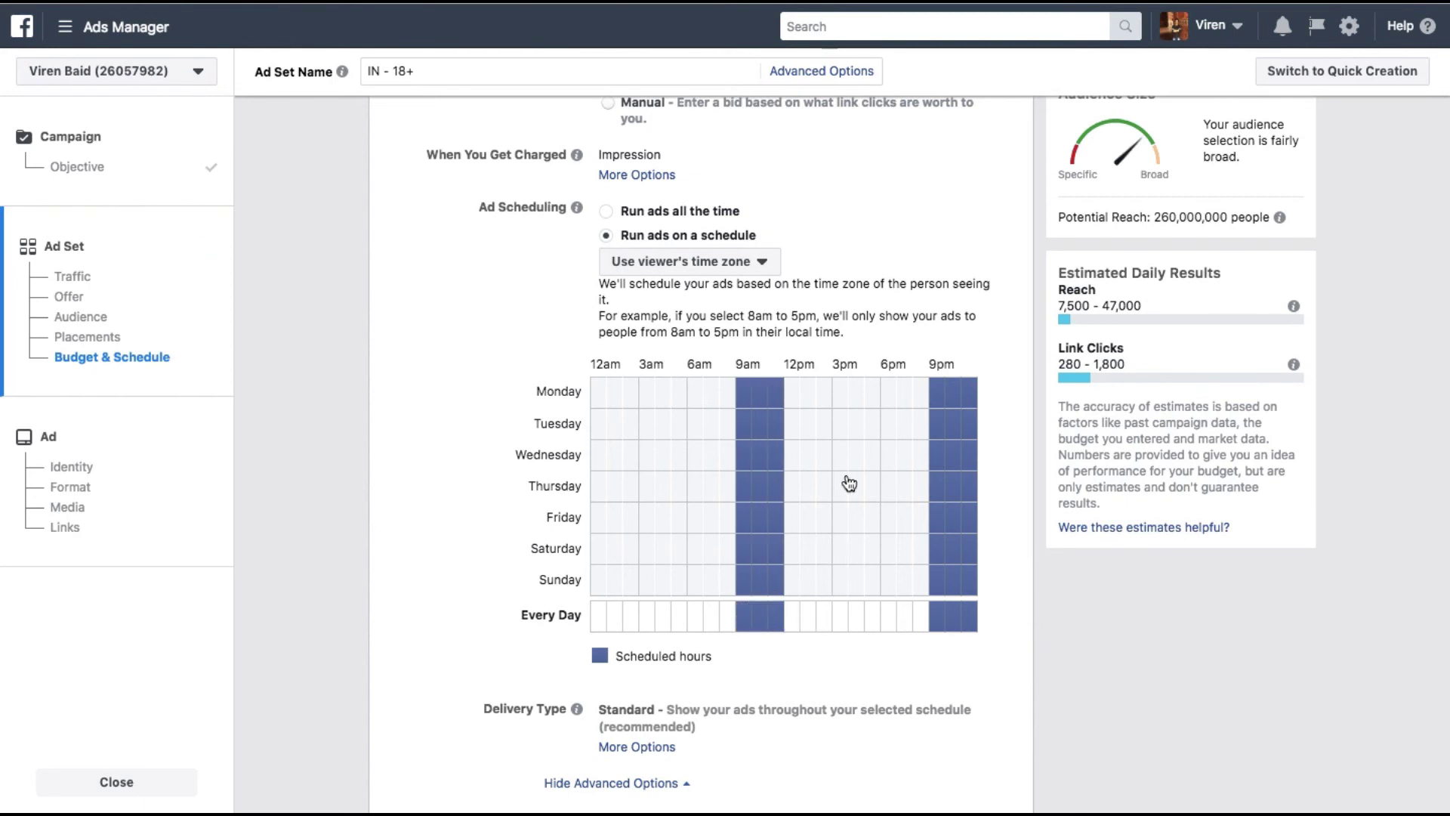
pyautogui.moveTo(841, 424); pyautogui.dragTo(860, 427)
pyautogui.moveTo(856, 496); pyautogui.dragTo(871, 491)
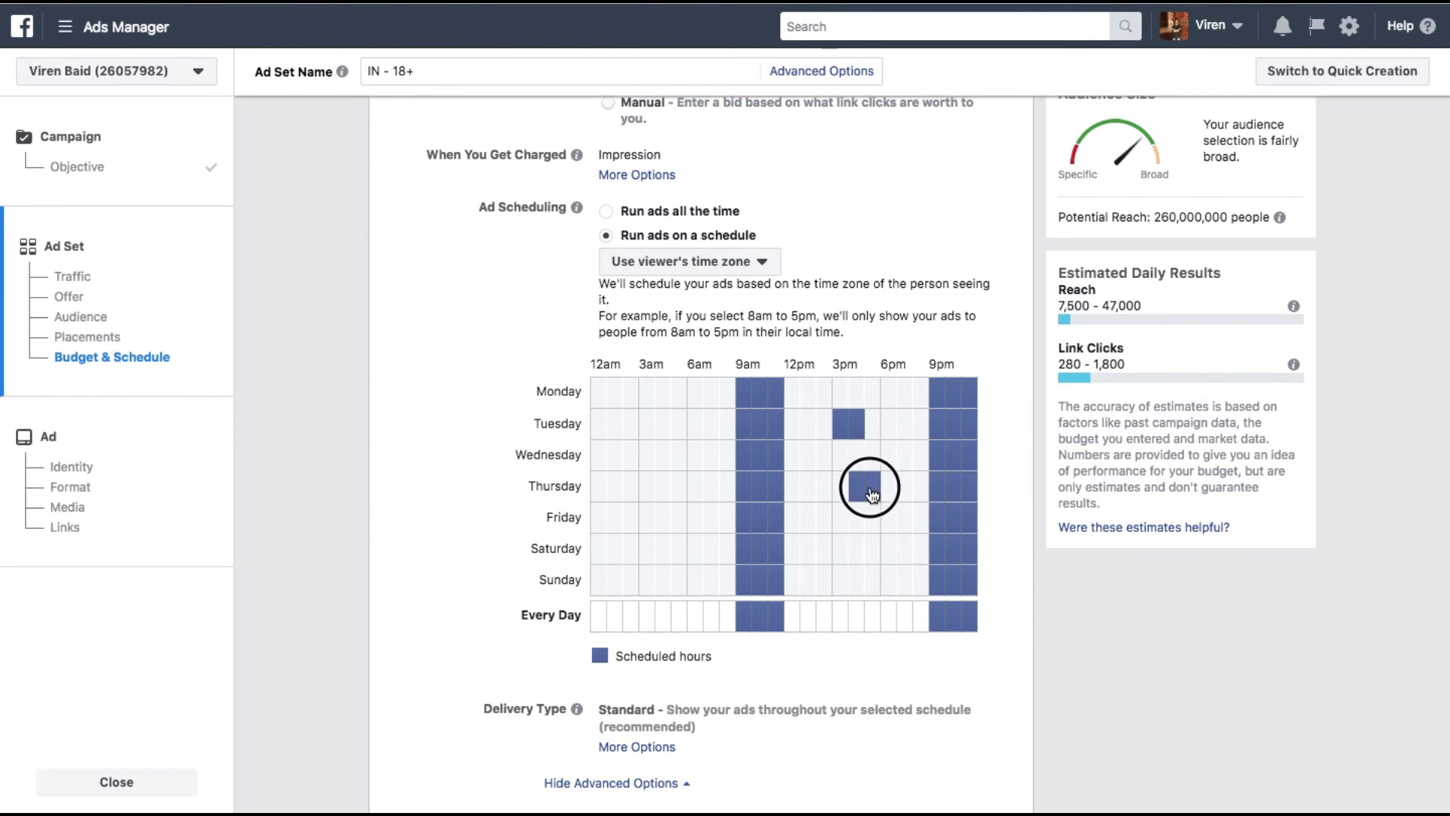
pyautogui.moveTo(684, 495); pyautogui.dragTo(700, 504)
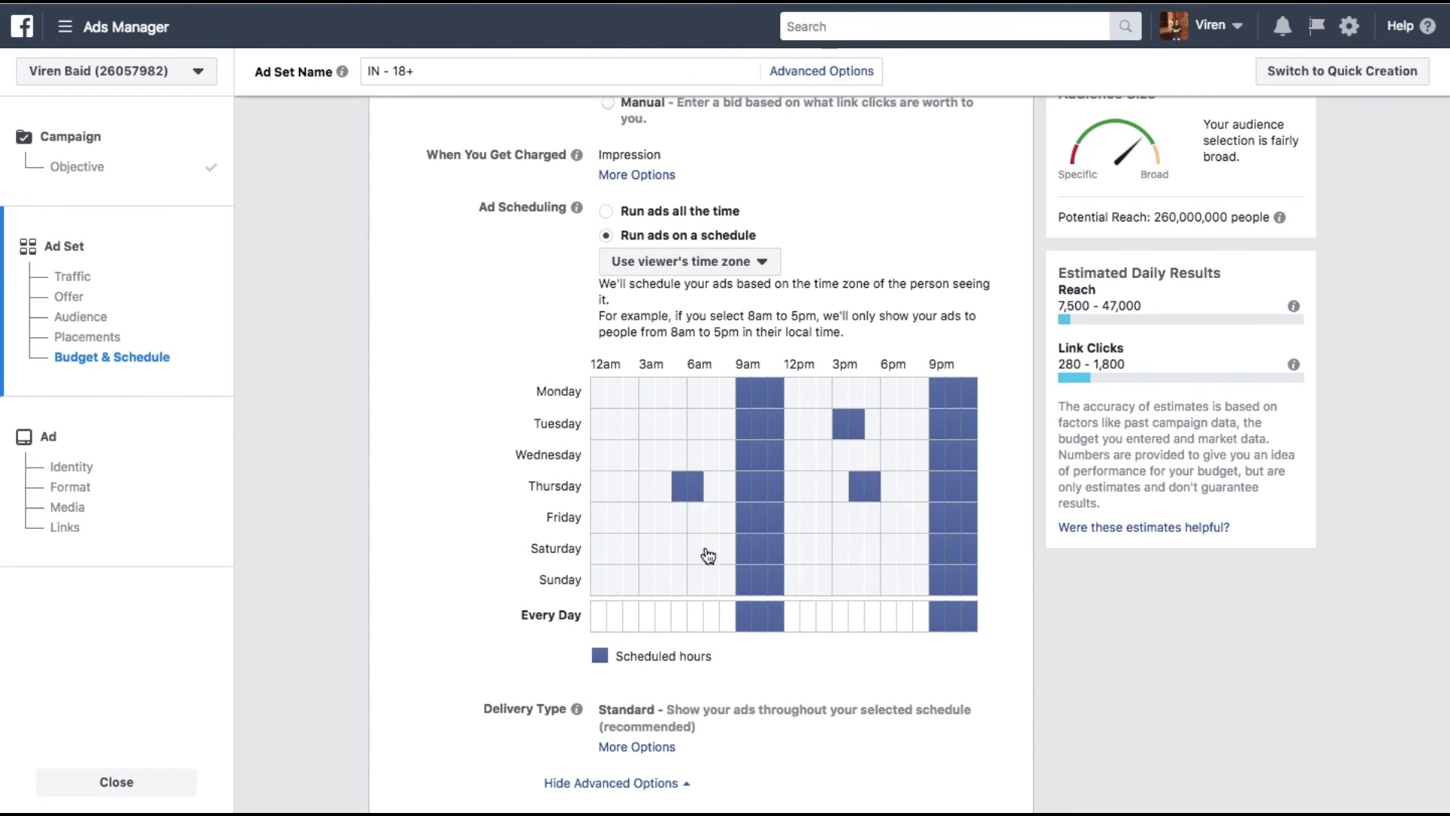